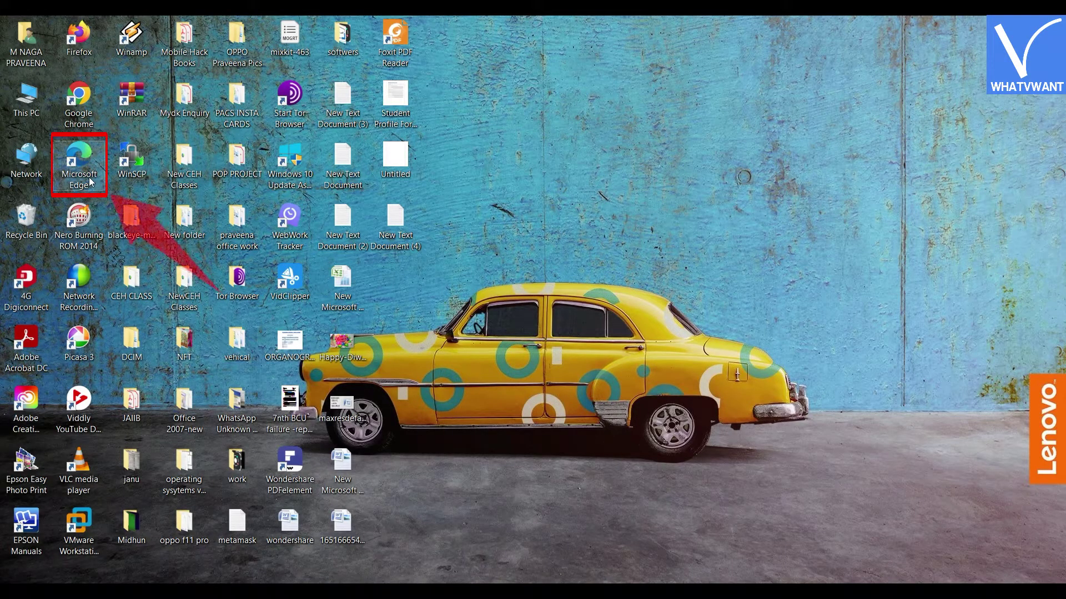
- Launch Edge, open the '4 Useful Tips for New Android Users' article, and right-click the page
{"action": "double_click", "coordinate": [89, 183]}
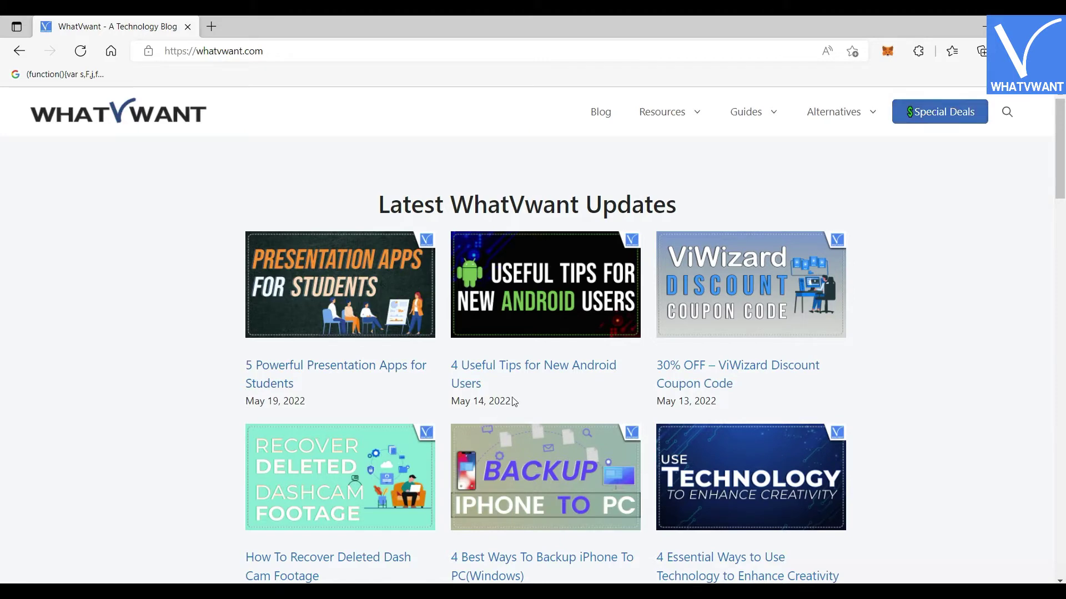
{"action": "left_click", "coordinate": [530, 375]}
{"action": "right_click", "coordinate": [528, 298]}
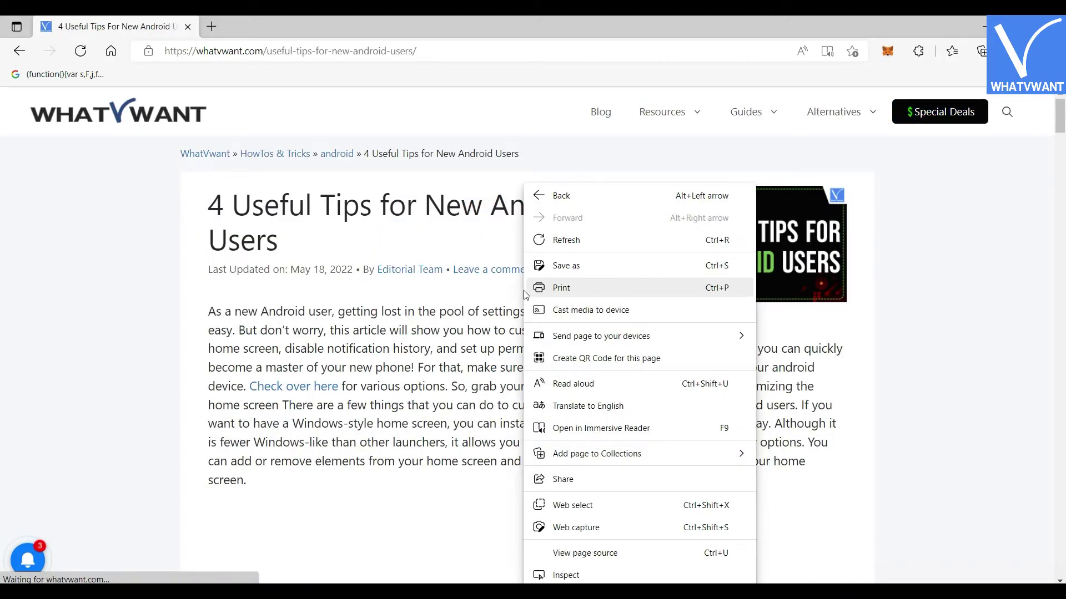
- Print the article from Edge on the EPSON L3110 Series after reviewing Layout, Color and More settings
{"action": "left_click", "coordinate": [621, 293]}
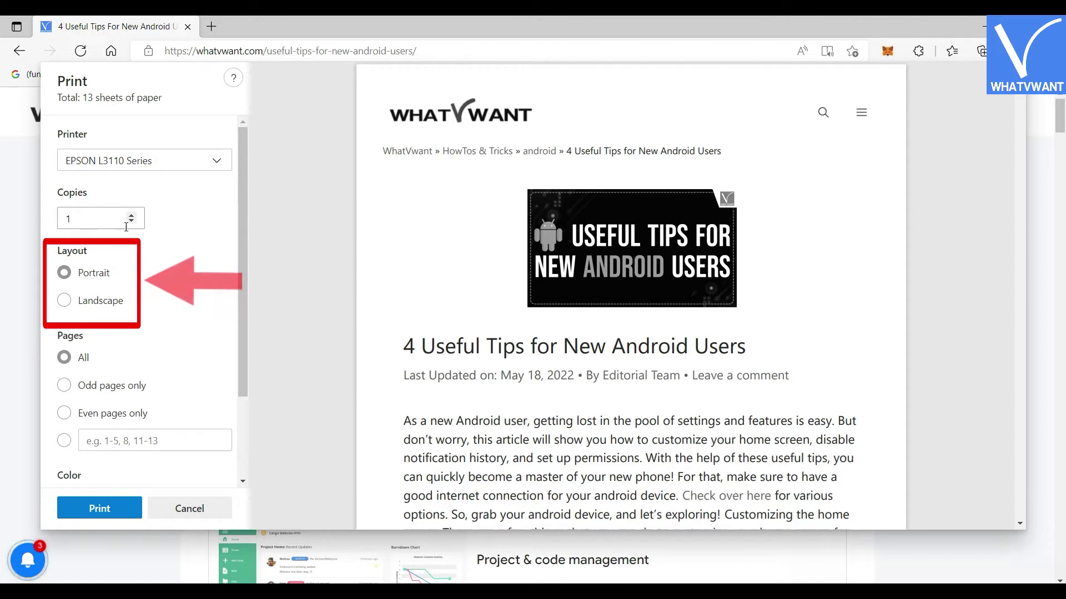
{"action": "scroll", "coordinate": [147, 334], "scroll_direction": "down", "scroll_amount": 2}
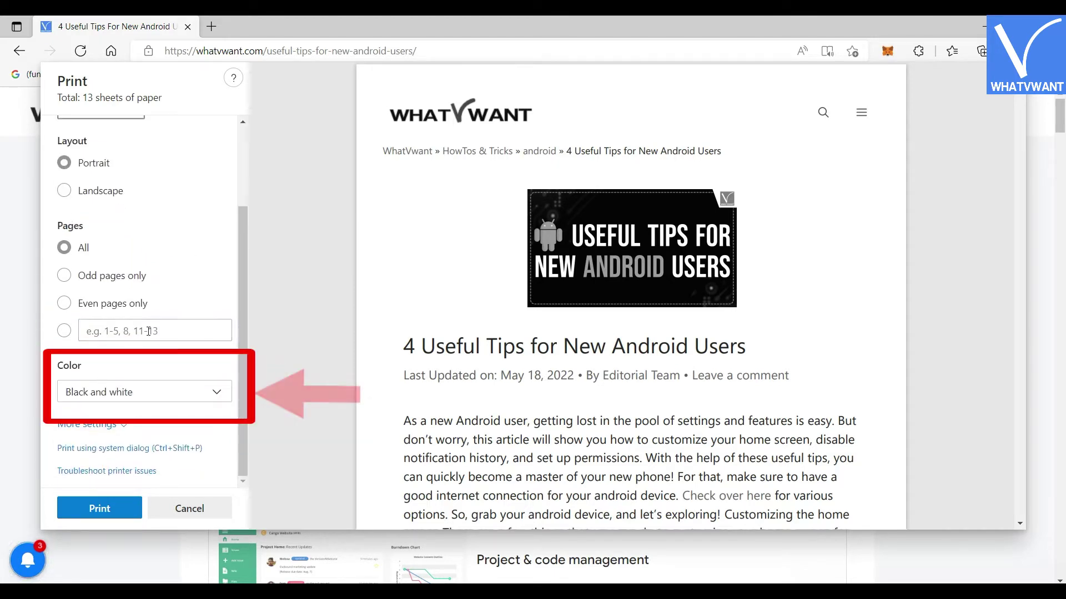
{"action": "left_click", "coordinate": [123, 426]}
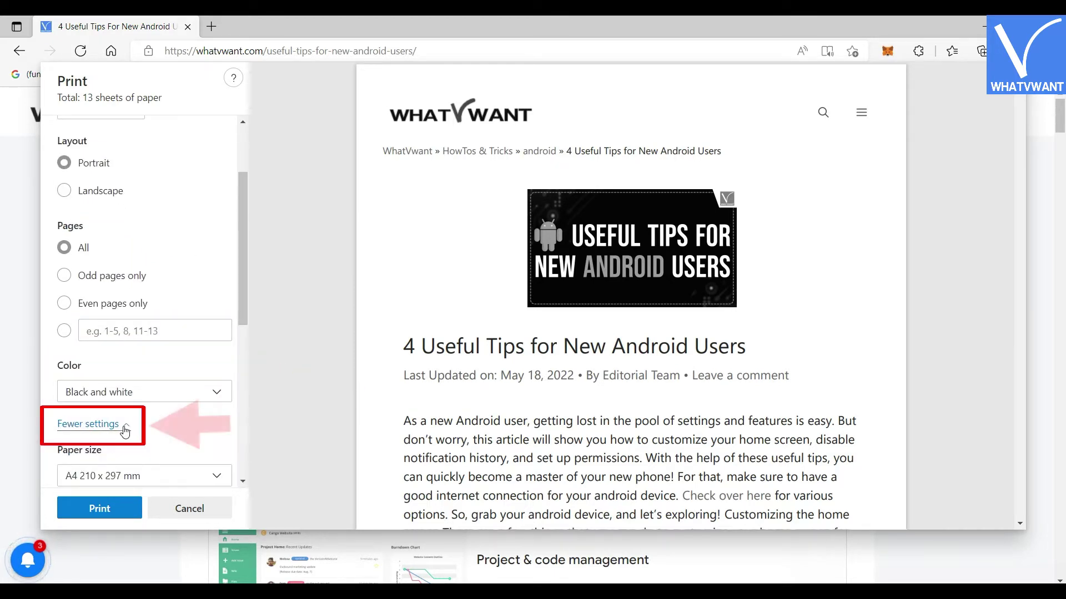
{"action": "scroll", "coordinate": [126, 428], "scroll_direction": "down", "scroll_amount": 4}
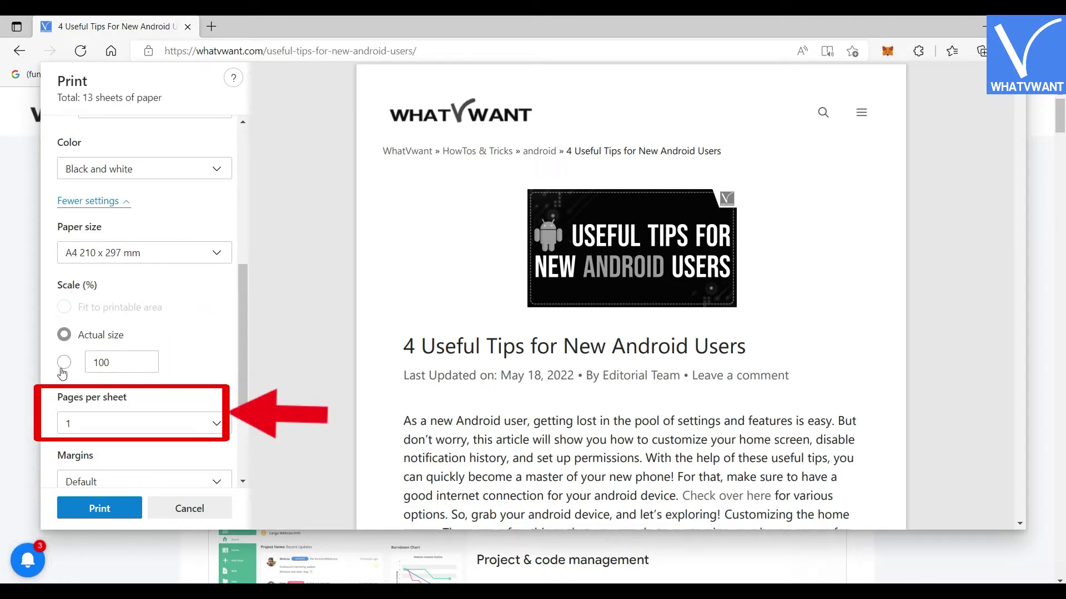
{"action": "scroll", "coordinate": [128, 366], "scroll_direction": "down", "scroll_amount": 2}
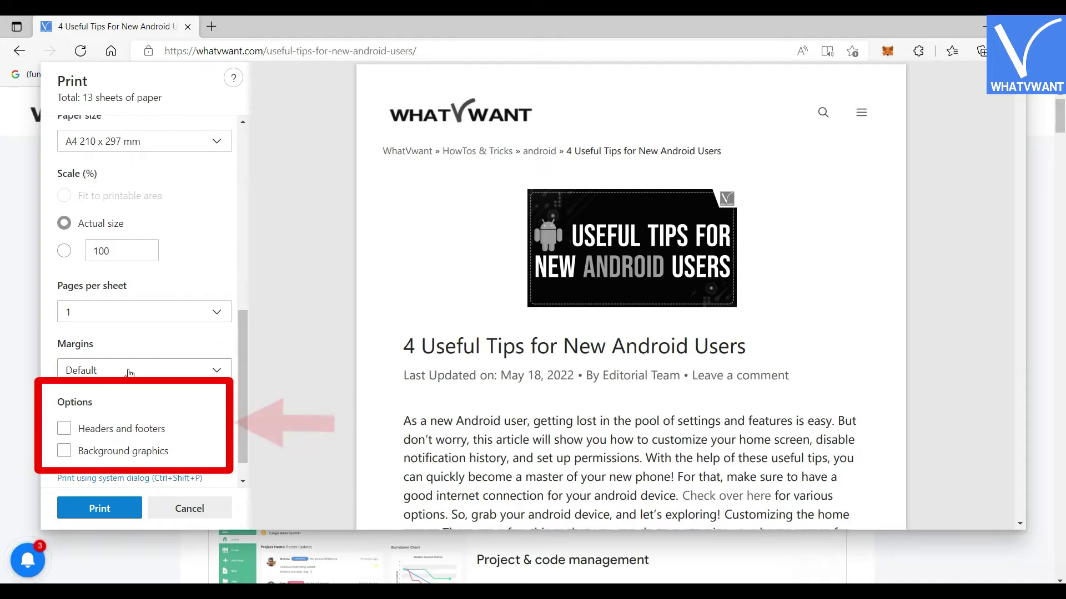
{"action": "scroll", "coordinate": [129, 373], "scroll_direction": "down", "scroll_amount": 1}
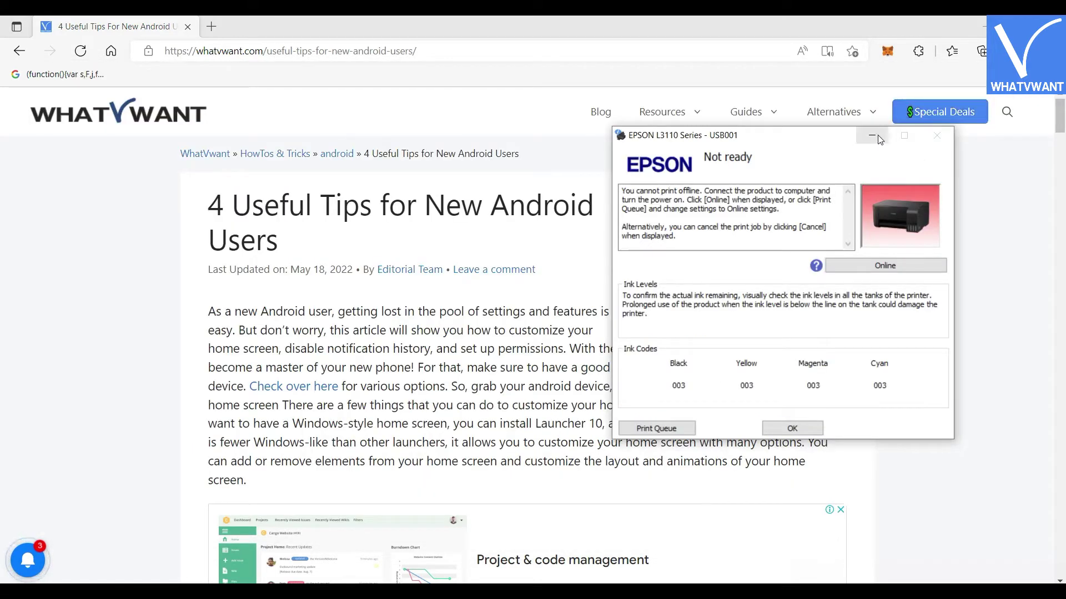
{"action": "left_click", "coordinate": [878, 137]}
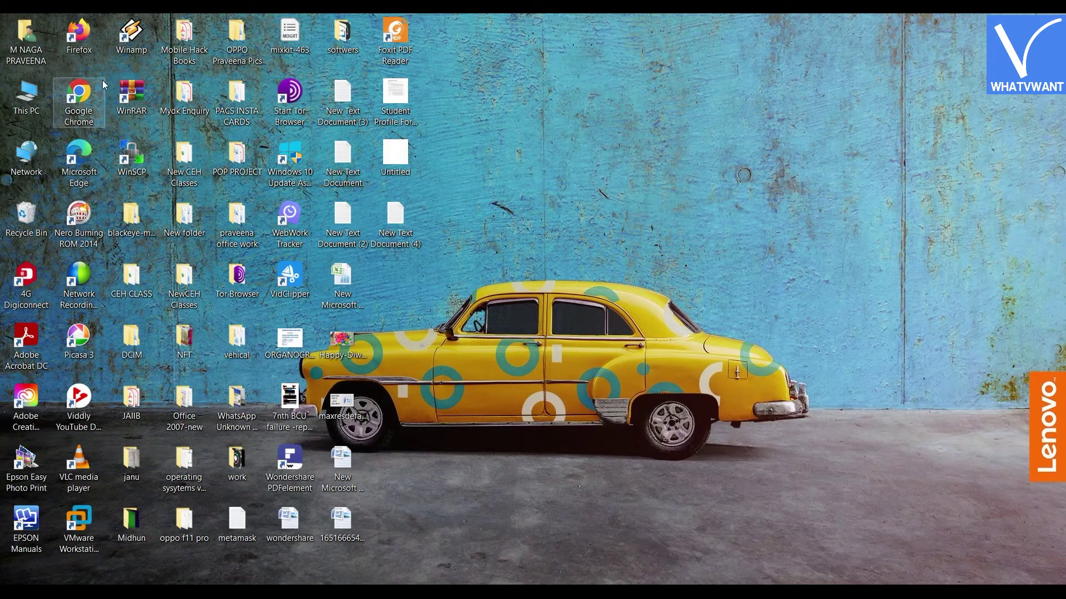
- Launch Firefox and choose Print... from the hamburger menu for the Android tips article
{"action": "double_click", "coordinate": [80, 38]}
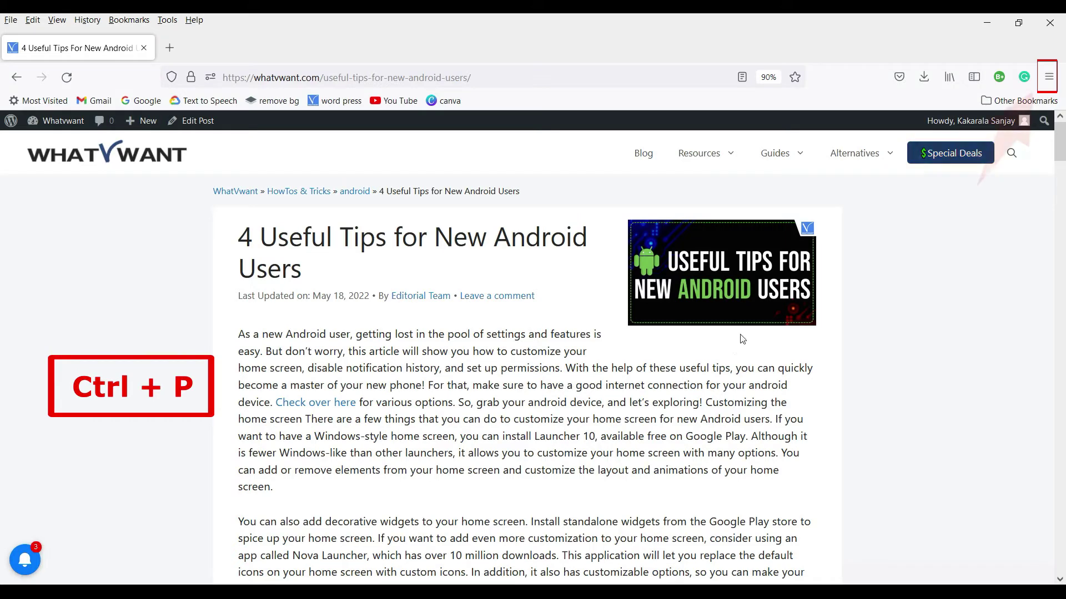
{"action": "left_click", "coordinate": [1048, 79]}
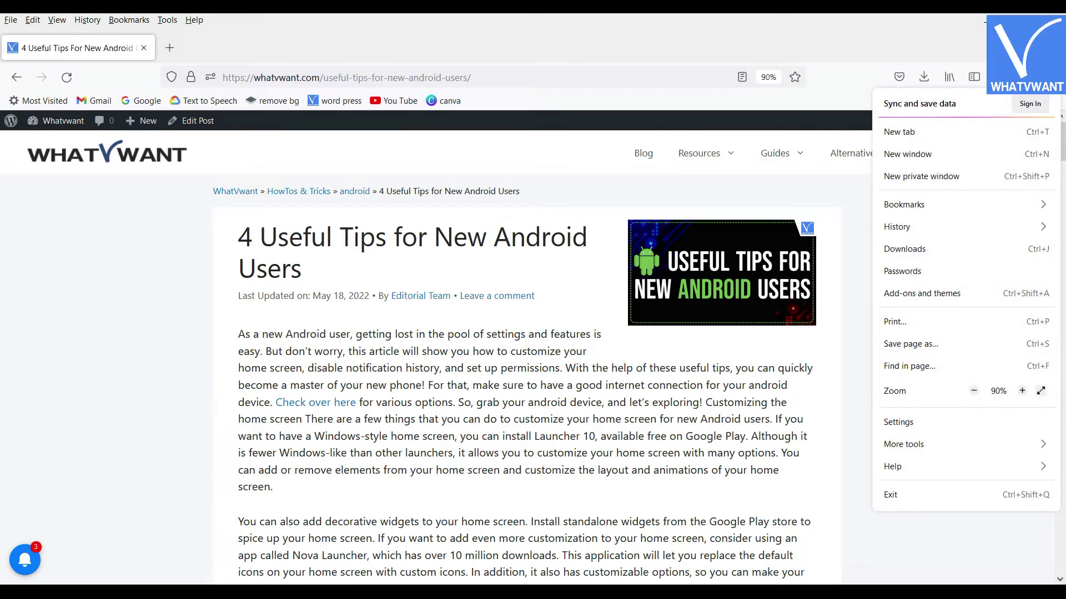
{"action": "left_click", "coordinate": [969, 329]}
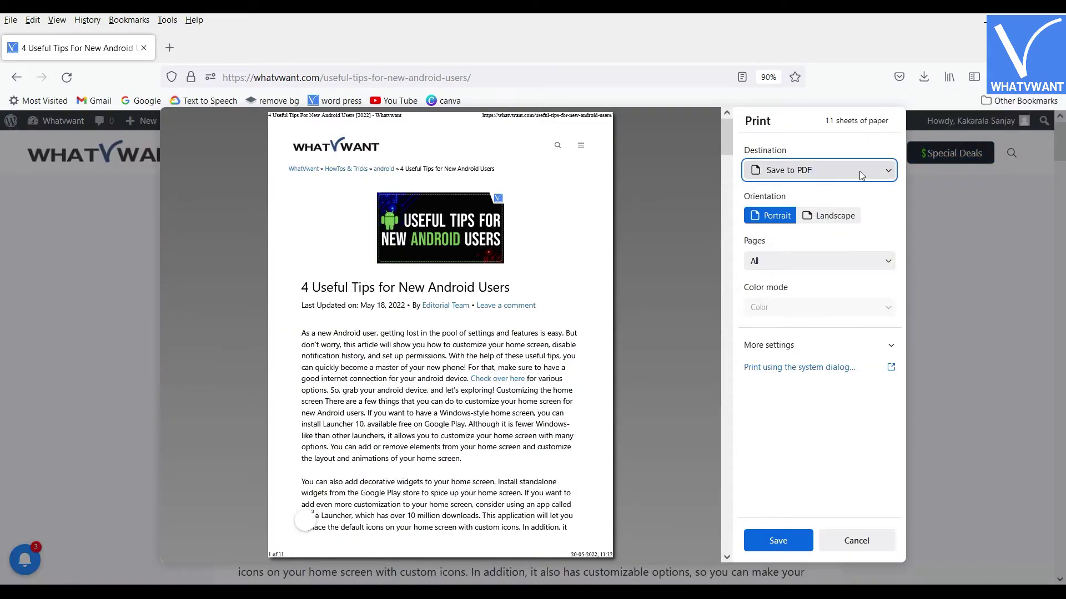
- Change the Firefox print destination from Save to PDF to EPSON L3110 Series and print the article
{"action": "left_click", "coordinate": [890, 170]}
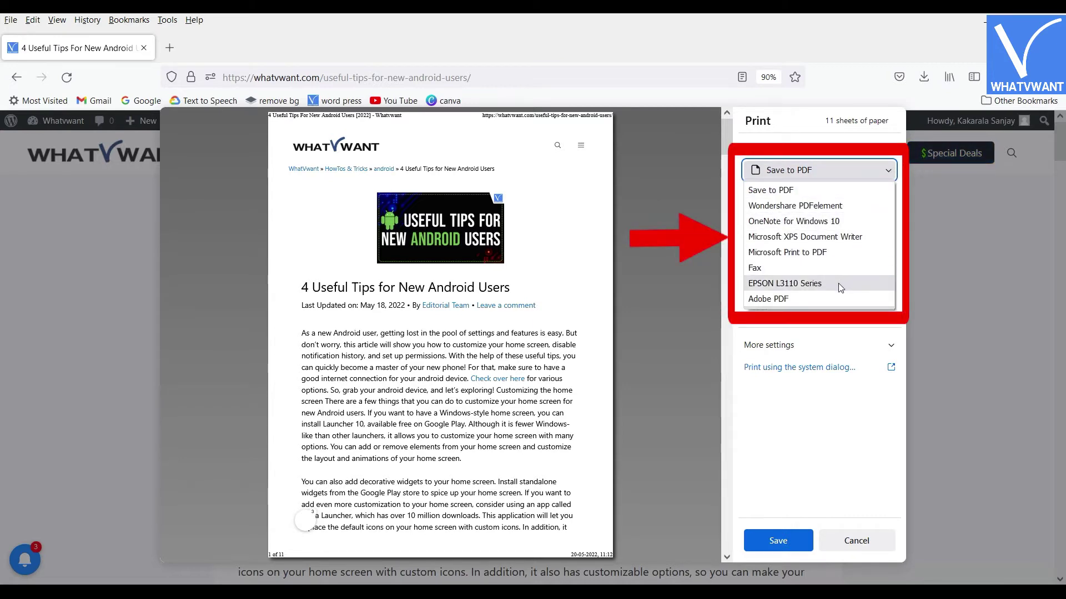
{"action": "left_click", "coordinate": [785, 284]}
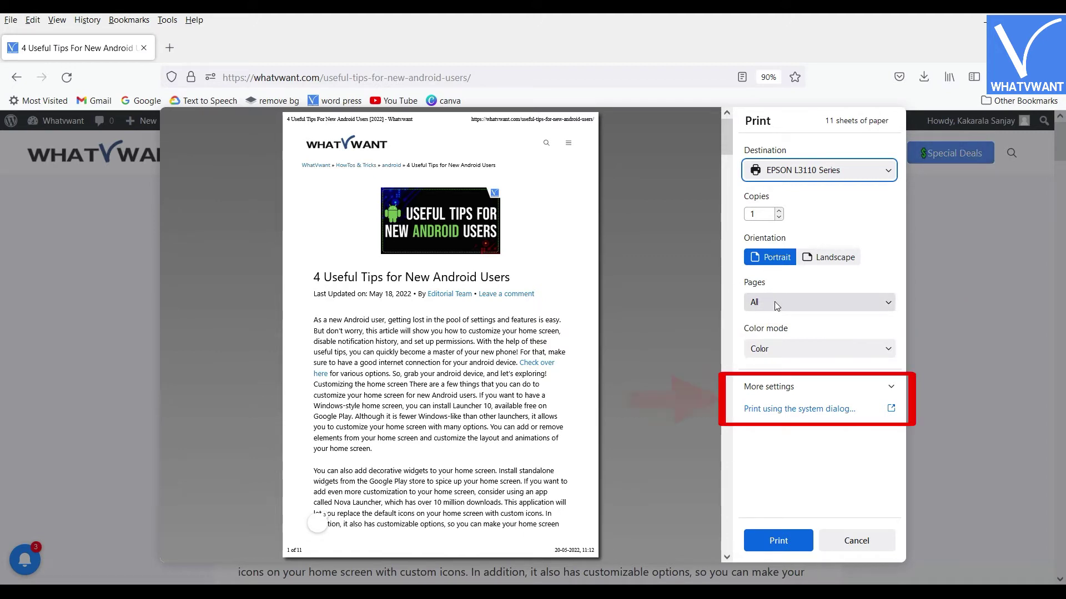
{"action": "left_click", "coordinate": [777, 387]}
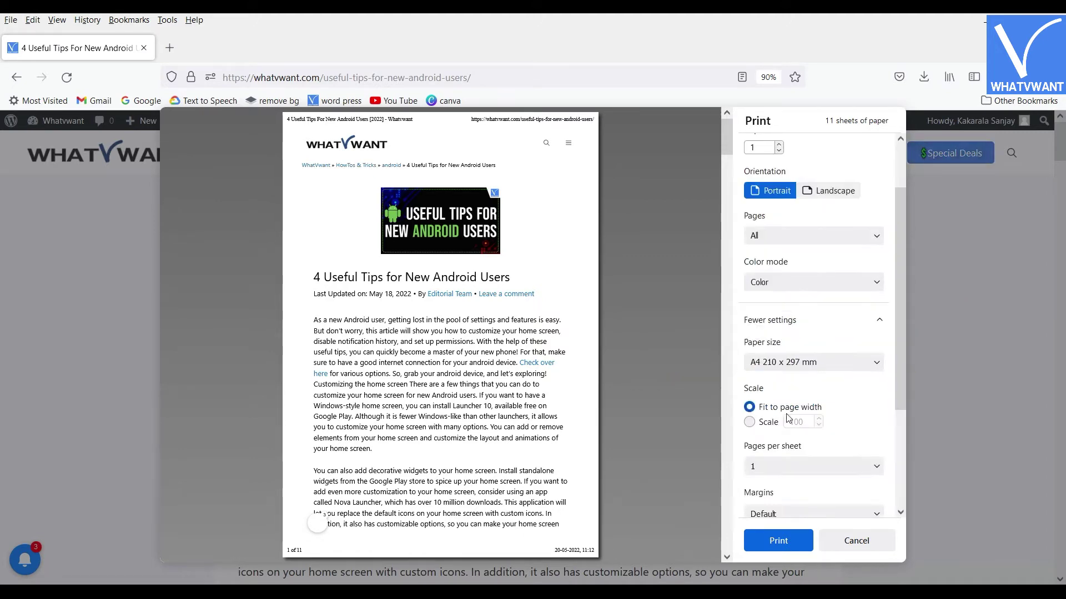
{"action": "scroll", "coordinate": [799, 277], "scroll_direction": "down", "scroll_amount": 4}
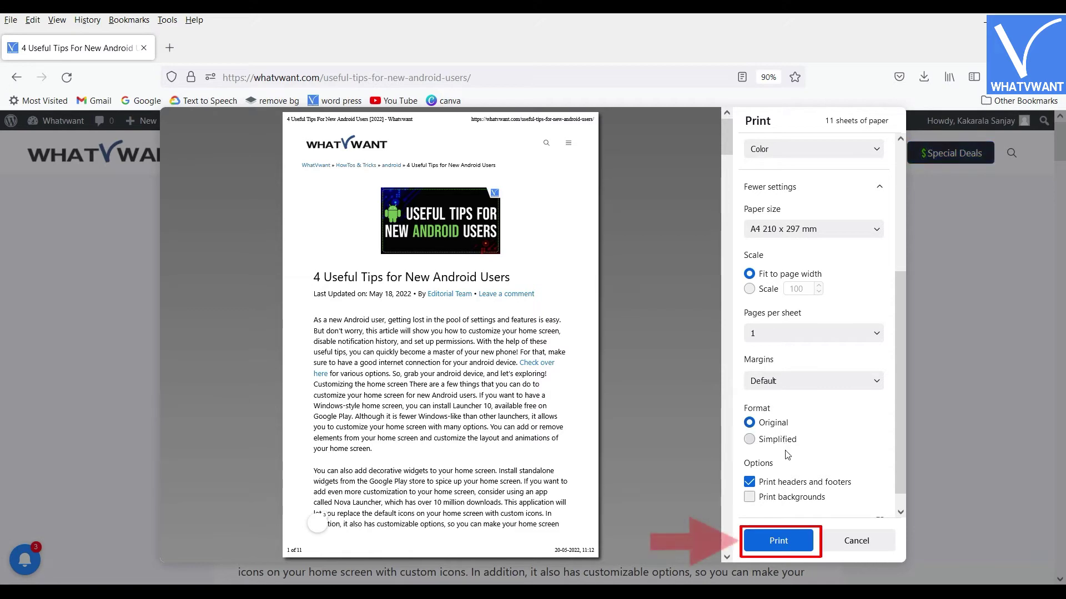
{"action": "left_click", "coordinate": [778, 541]}
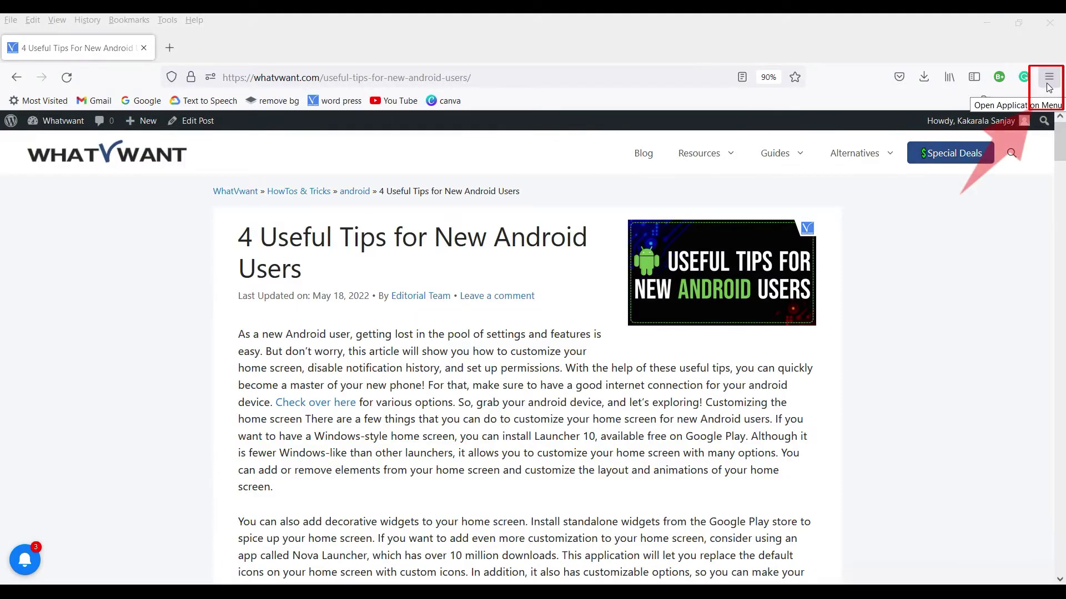
- Open Help > More troubleshooting information to get the about:support tab
{"action": "left_click", "coordinate": [1048, 85]}
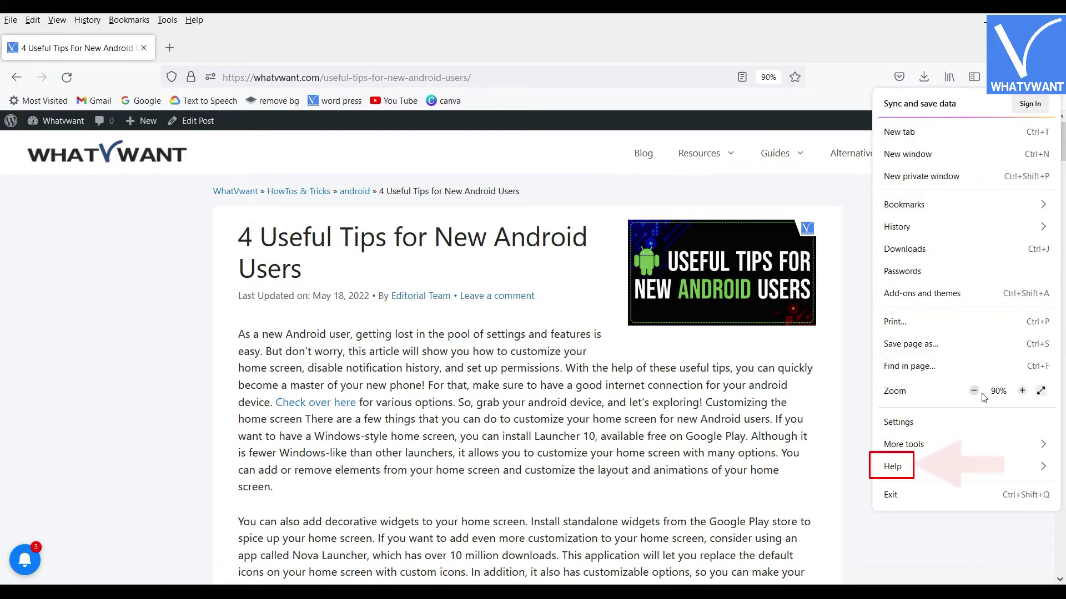
{"action": "left_click", "coordinate": [978, 473]}
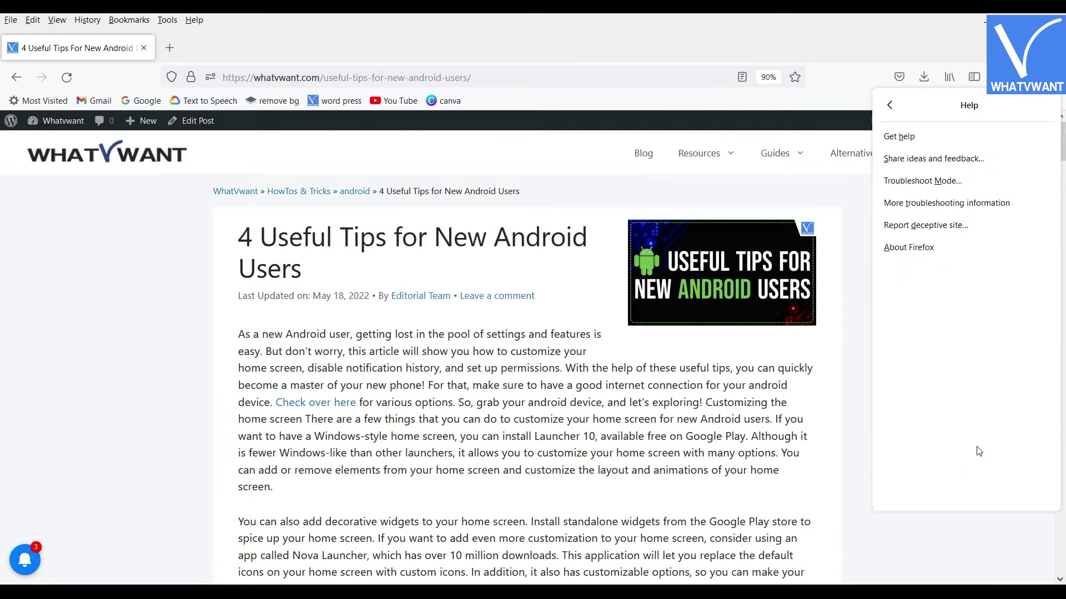
{"action": "left_click", "coordinate": [948, 206]}
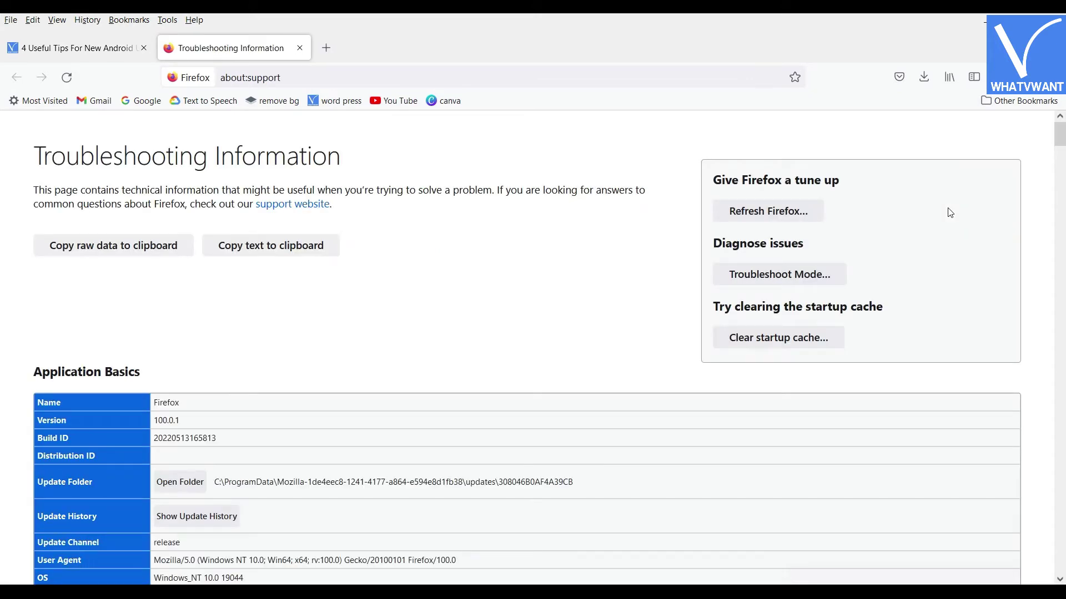
- Scroll to the Printing section of about:support and clear the saved print settings
{"action": "scroll", "coordinate": [355, 333], "scroll_direction": "down", "scroll_amount": 15}
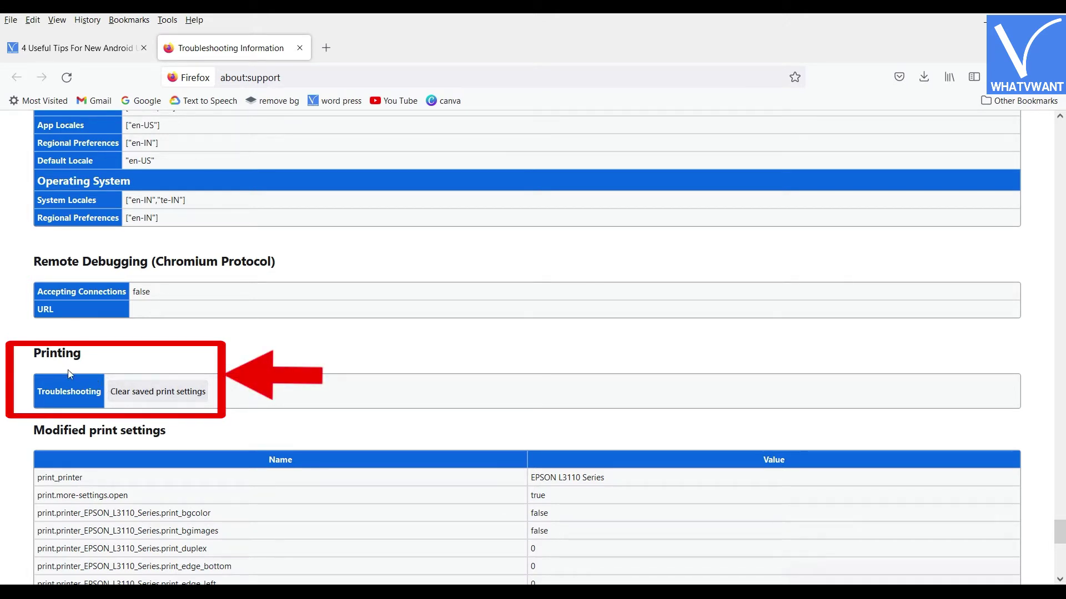
{"action": "left_click", "coordinate": [160, 399]}
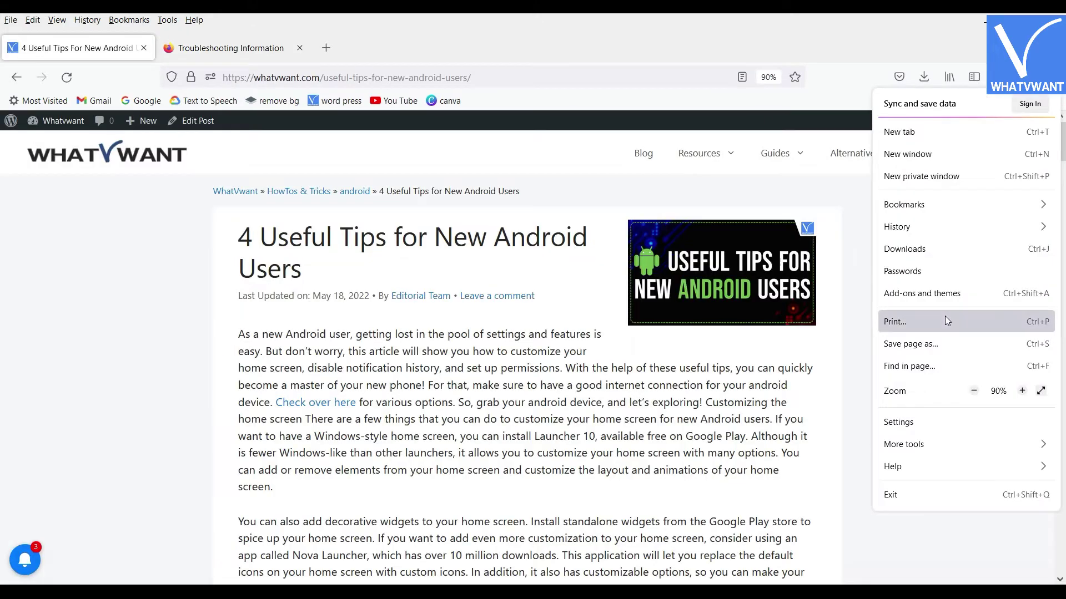
- Reopen the article's print preview, scroll through its 11 sheets, and cancel with Esc
{"action": "left_click", "coordinate": [945, 315]}
{"action": "scroll", "coordinate": [552, 358], "scroll_direction": "down", "scroll_amount": 10}
{"action": "scroll", "coordinate": [552, 358], "scroll_direction": "down", "scroll_amount": 20}
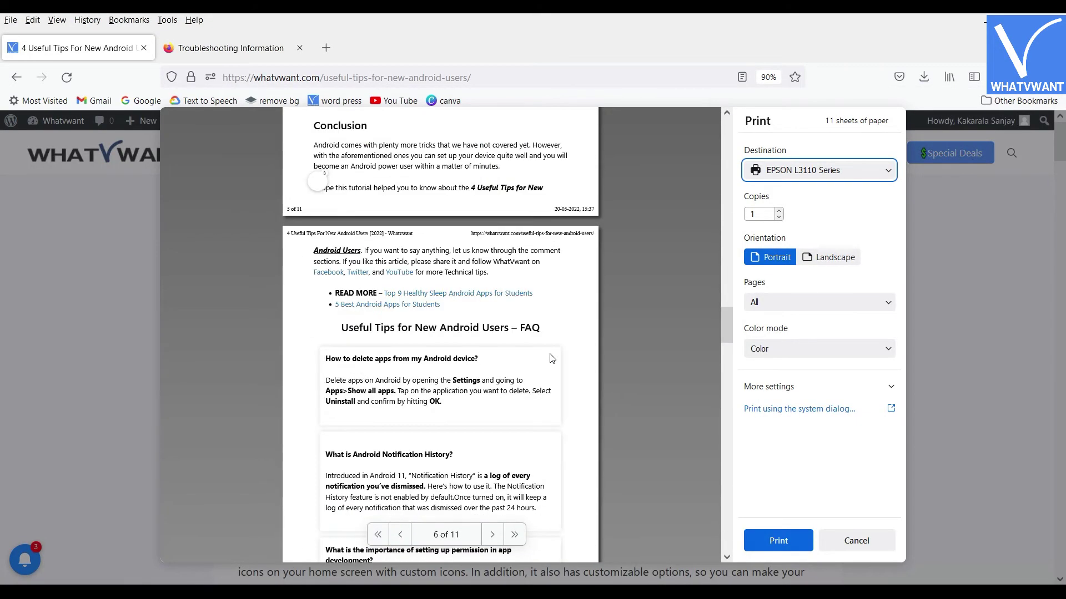
{"action": "scroll", "coordinate": [552, 358], "scroll_direction": "up", "scroll_amount": 7}
{"action": "scroll", "coordinate": [552, 358], "scroll_direction": "up", "scroll_amount": 20}
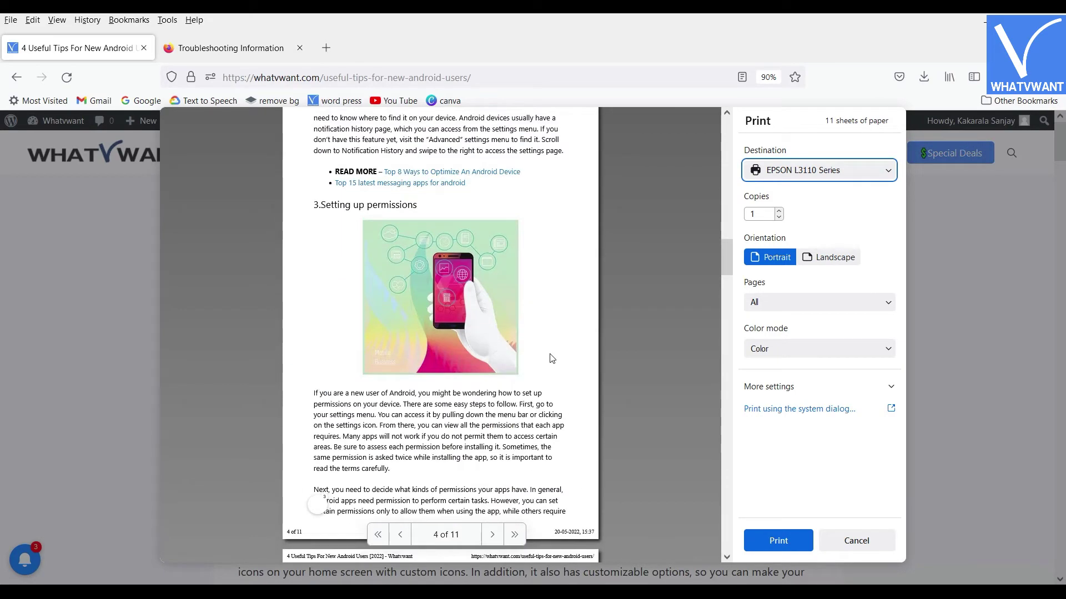
{"action": "key", "text": "Escape"}
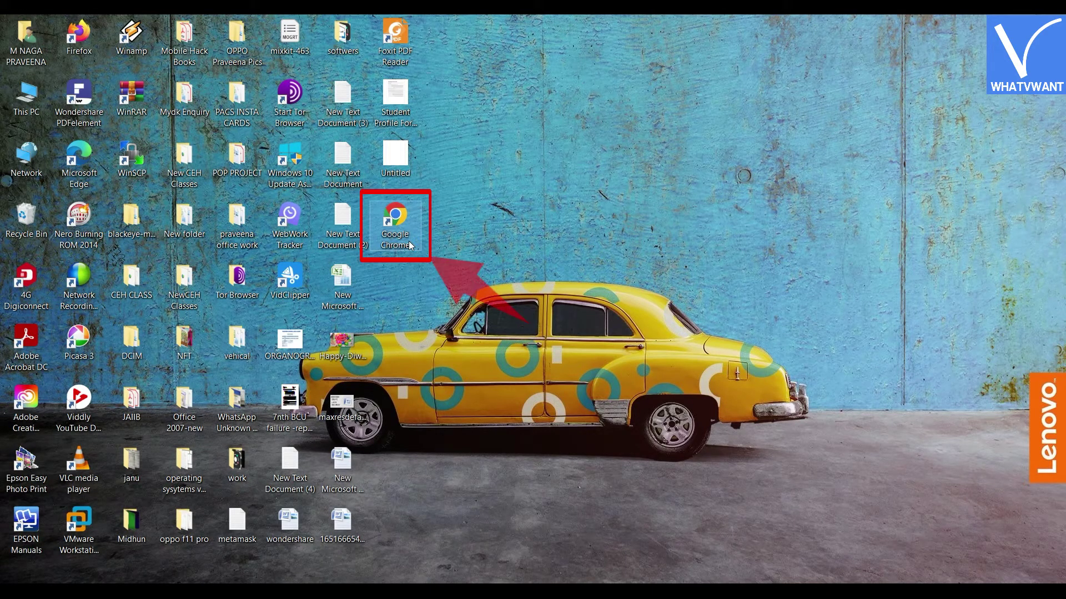
- Launch Chrome, close the SEMRUSH ad on the article, and choose Print… from the three-dot menu
{"action": "double_click", "coordinate": [395, 224]}
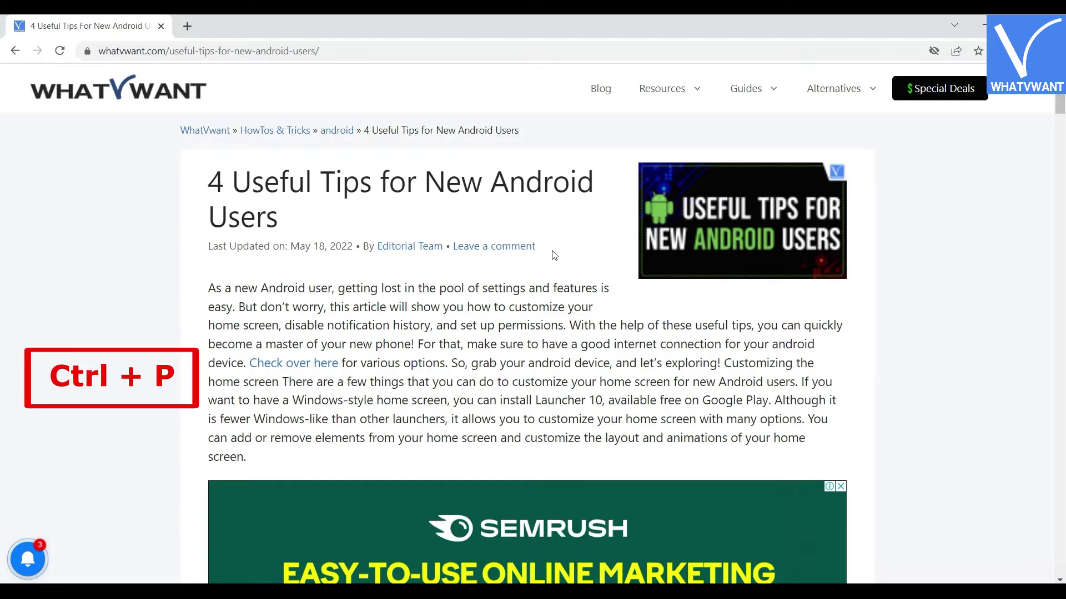
{"action": "left_click", "coordinate": [840, 487]}
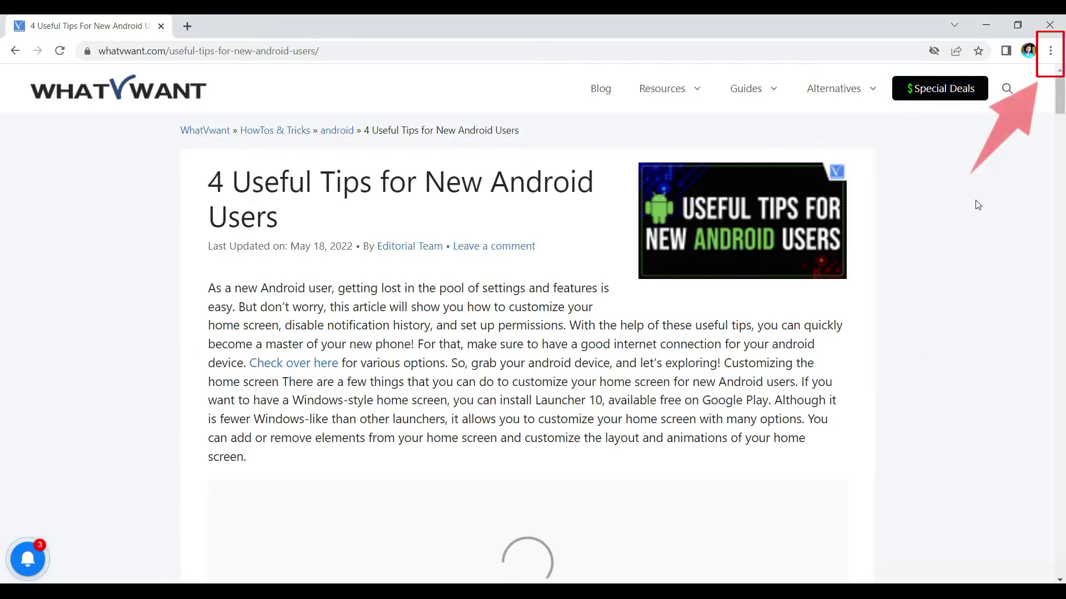
{"action": "left_click", "coordinate": [1053, 50]}
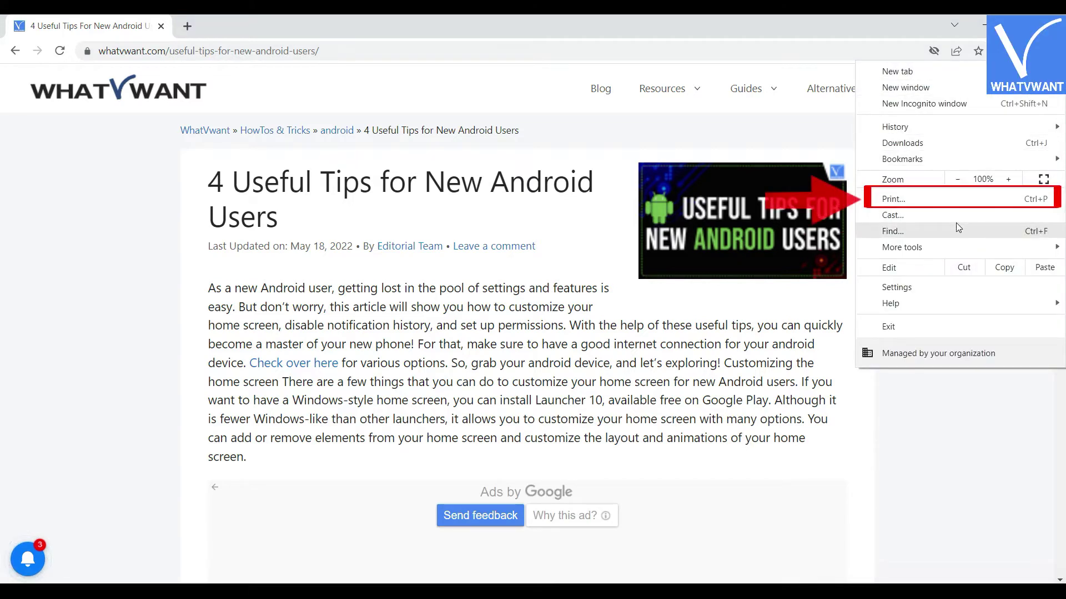
{"action": "left_click", "coordinate": [910, 199]}
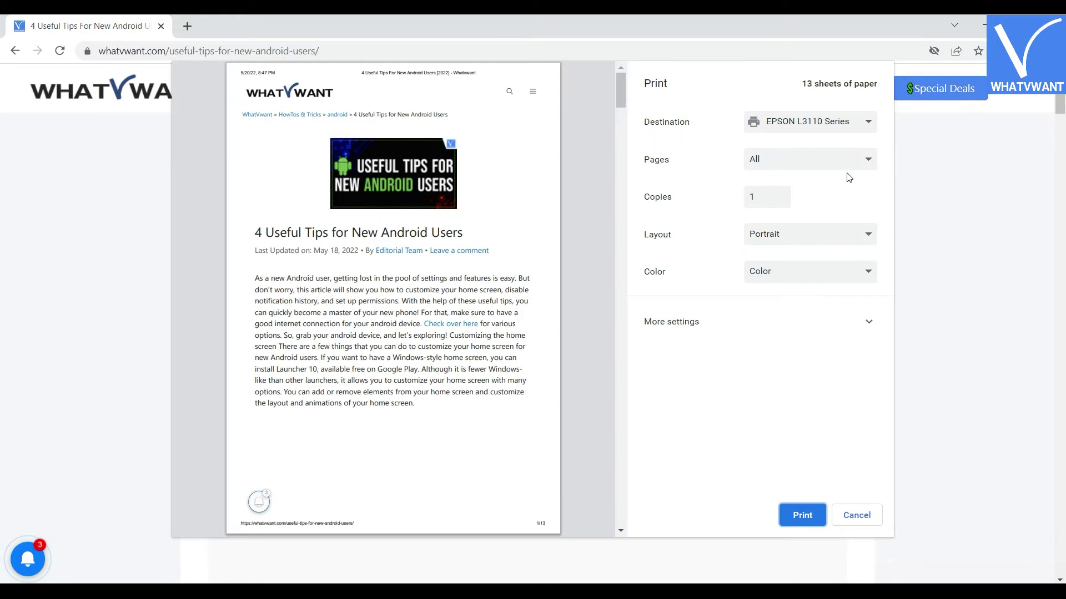
- Print the article from Chrome on the EPSON L3110 Series in colour, portrait, on A4
{"action": "left_click", "coordinate": [868, 128]}
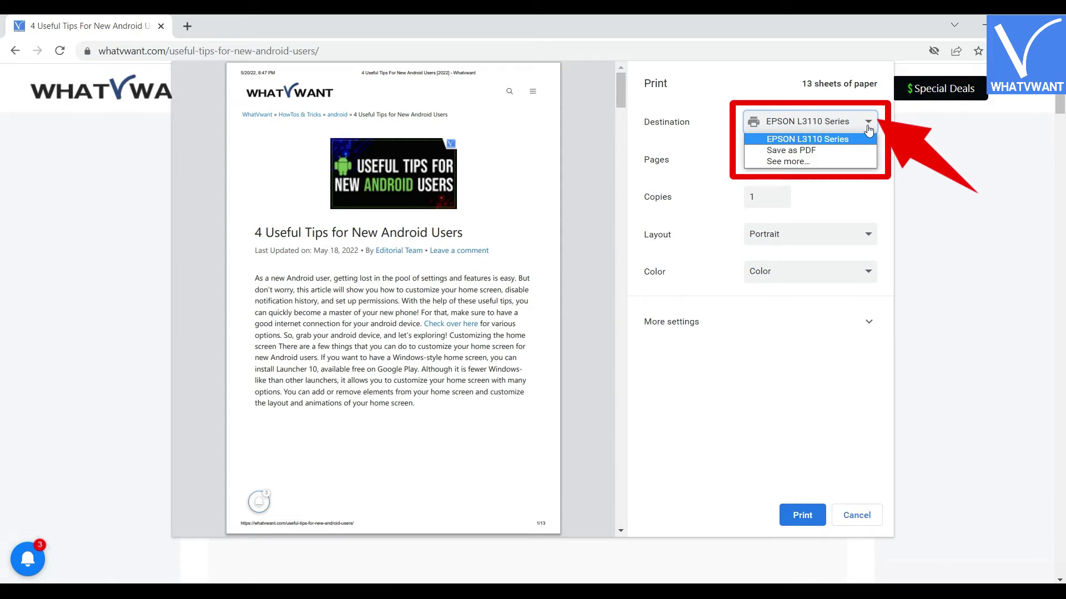
{"action": "left_click", "coordinate": [858, 139]}
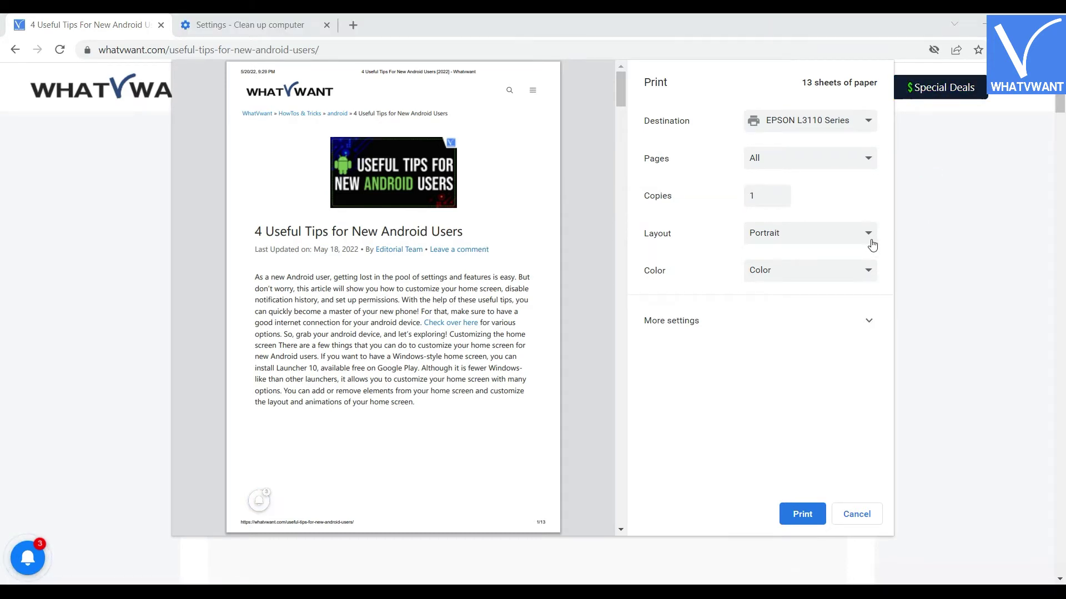
{"action": "left_click", "coordinate": [871, 240]}
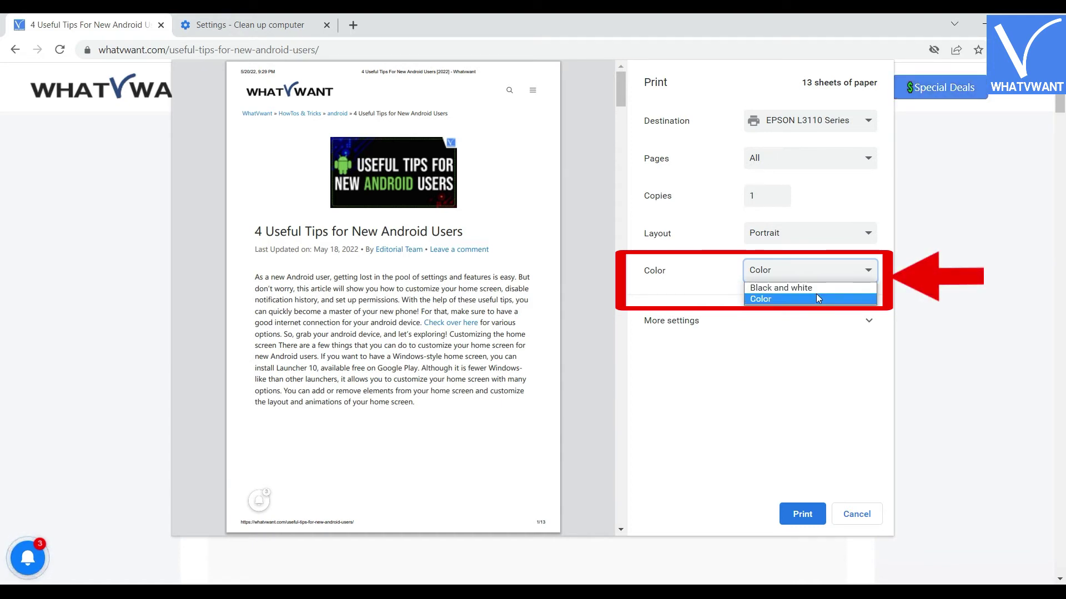
{"action": "left_click", "coordinate": [817, 295]}
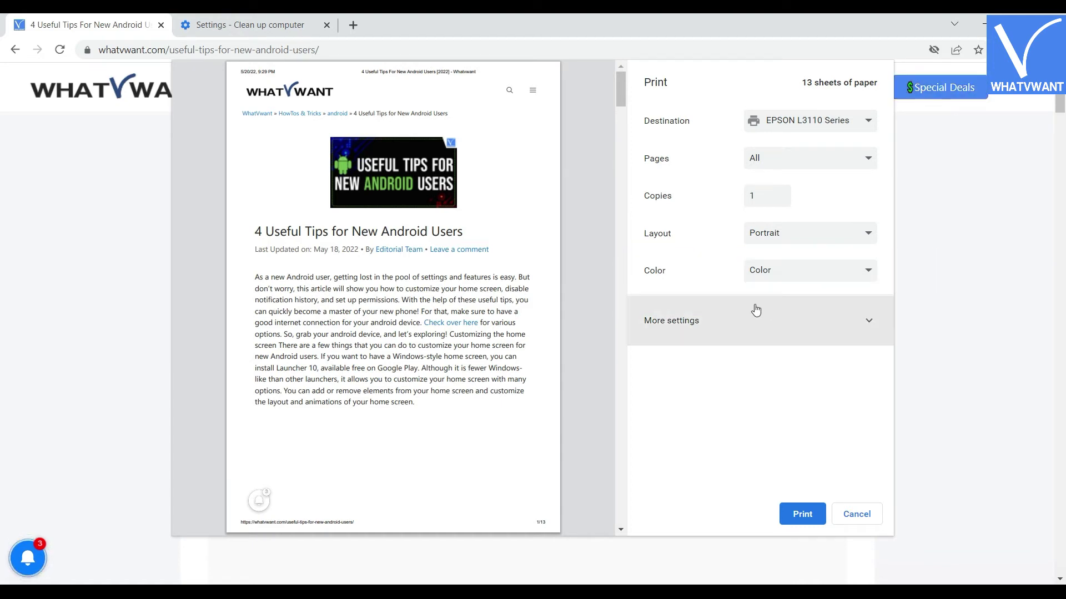
{"action": "left_click", "coordinate": [696, 332]}
{"action": "scroll", "coordinate": [744, 300], "scroll_direction": "down", "scroll_amount": 2}
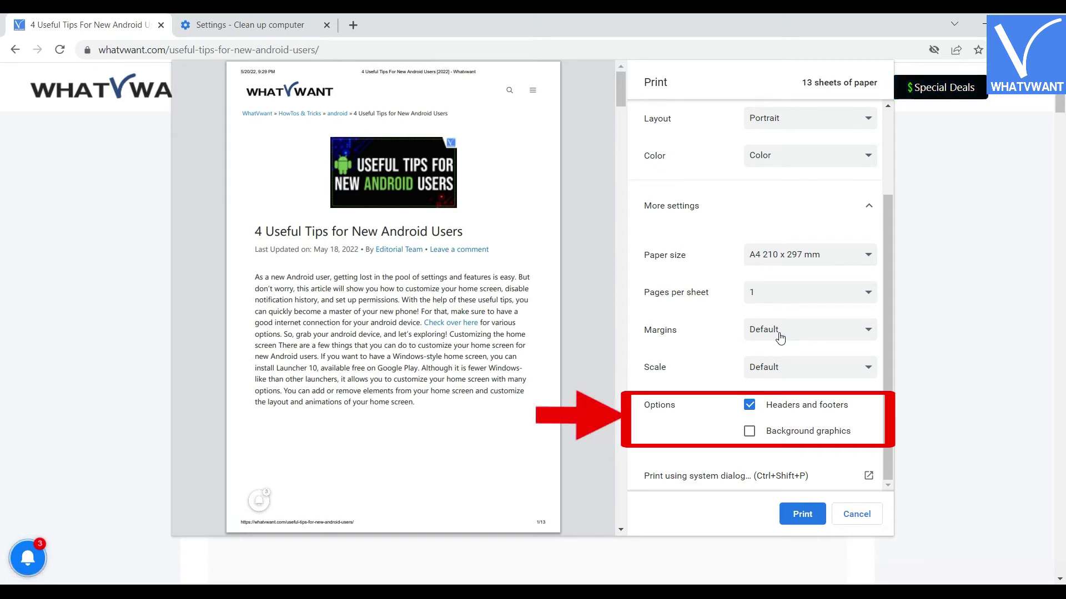
{"action": "left_click", "coordinate": [803, 515]}
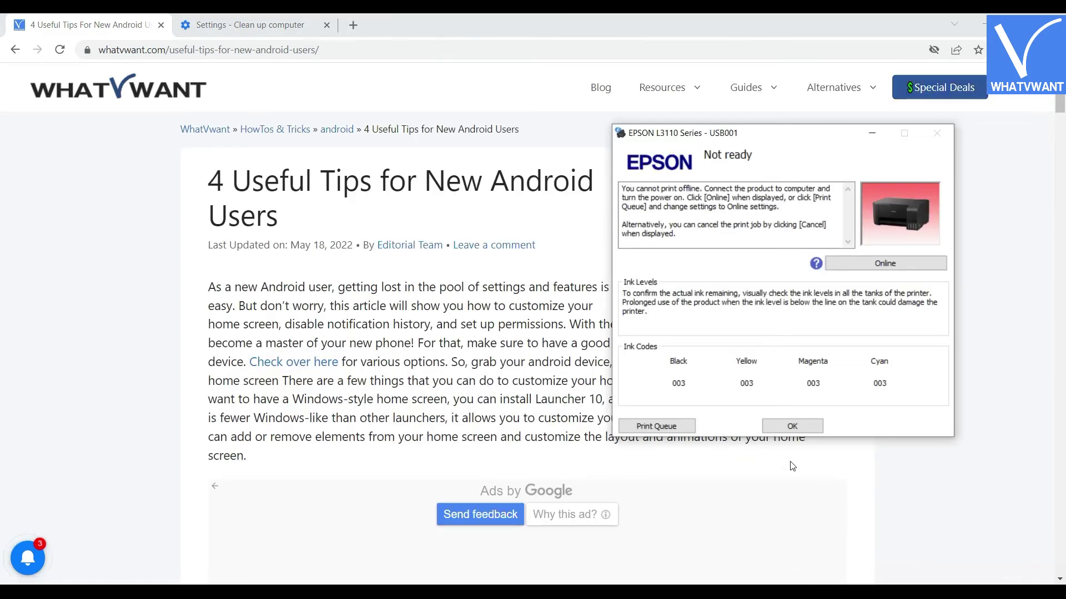
- Confirm the EPSON Not ready notice with OK and return to Chrome's three-dot menu
{"action": "left_click", "coordinate": [781, 420]}
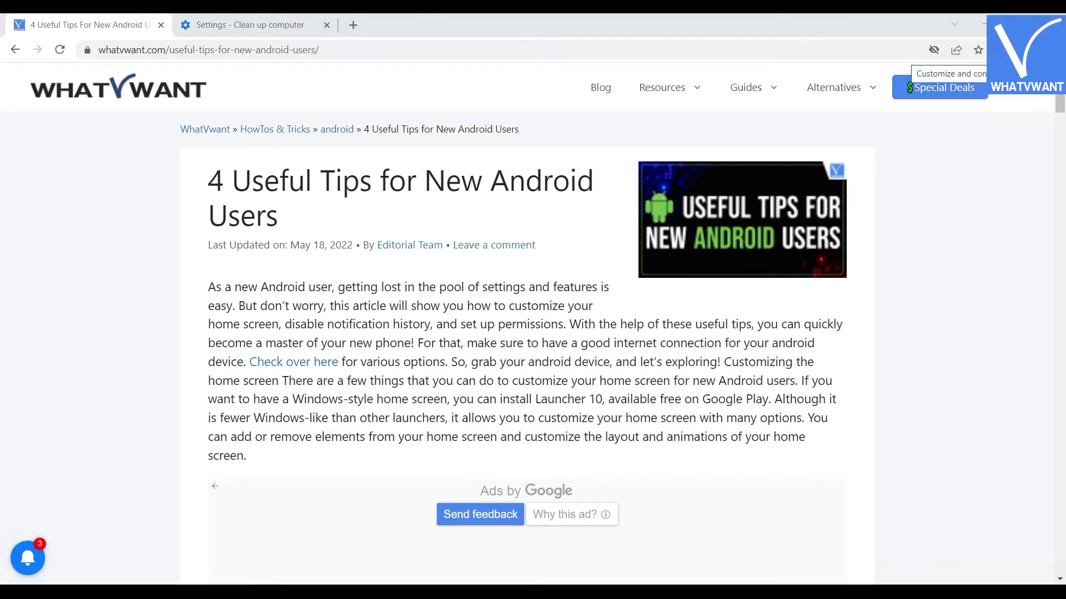
{"action": "left_click", "coordinate": [1052, 53]}
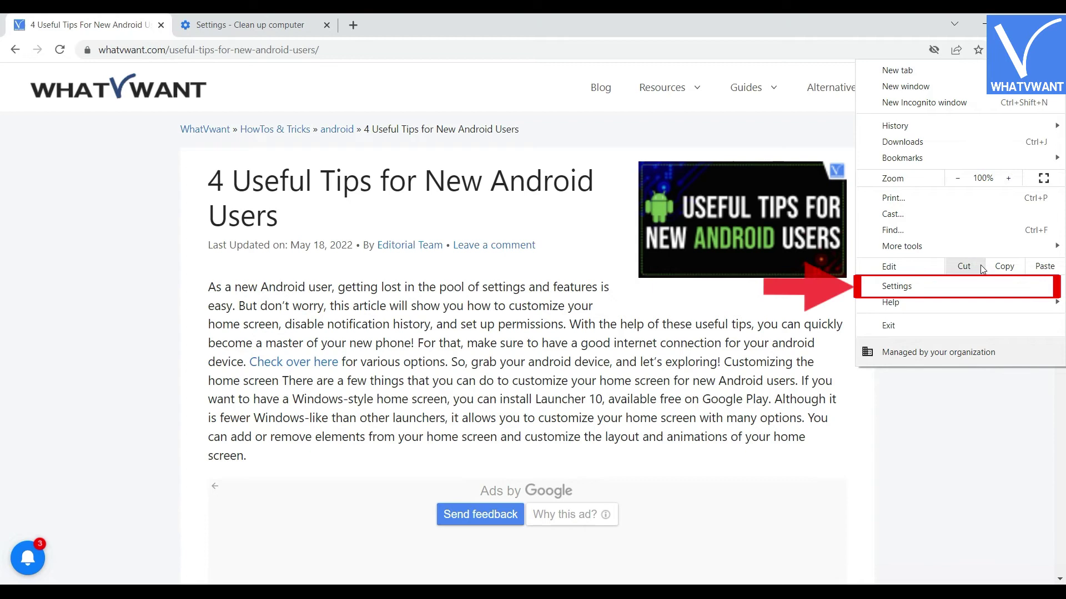
- Open Chrome's Privacy and security > Site Settings > Additional content settings > PDF documents page
{"action": "left_click", "coordinate": [971, 294]}
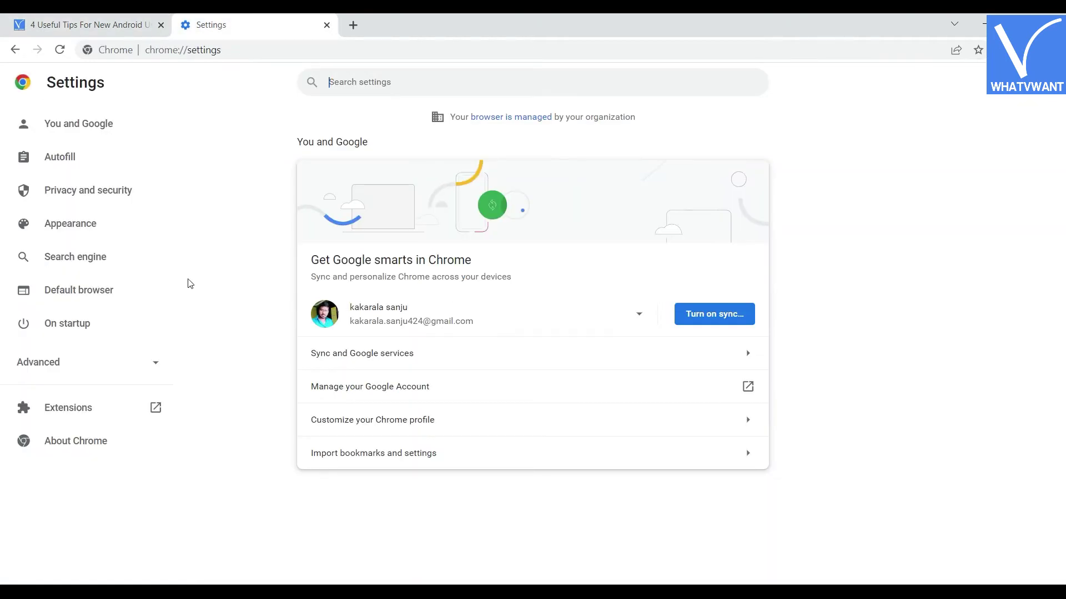
{"action": "left_click", "coordinate": [123, 199]}
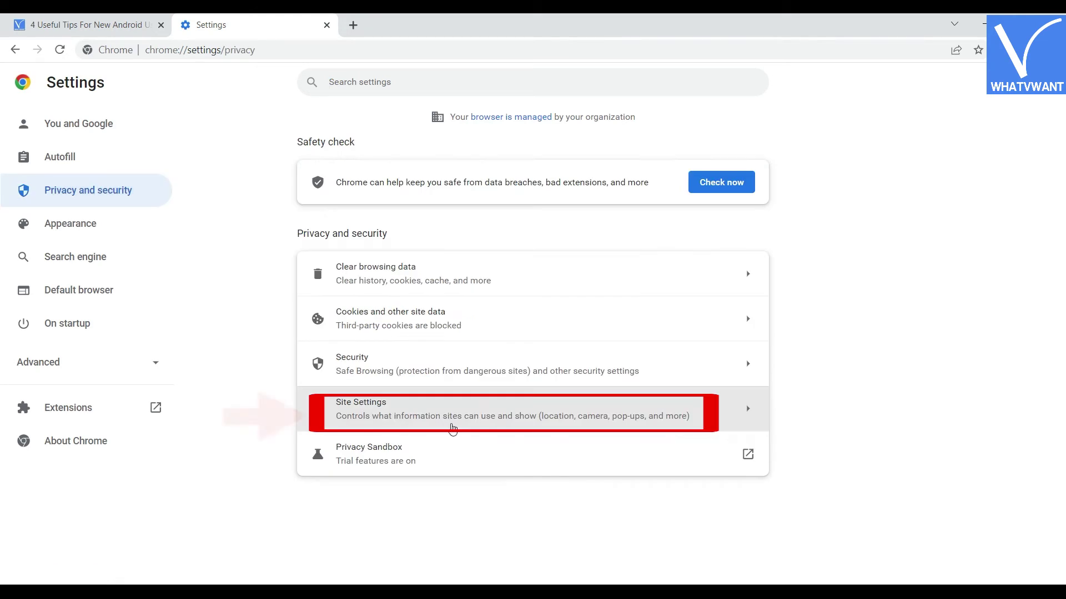
{"action": "left_click", "coordinate": [501, 423]}
{"action": "scroll", "coordinate": [513, 393], "scroll_direction": "down", "scroll_amount": 5}
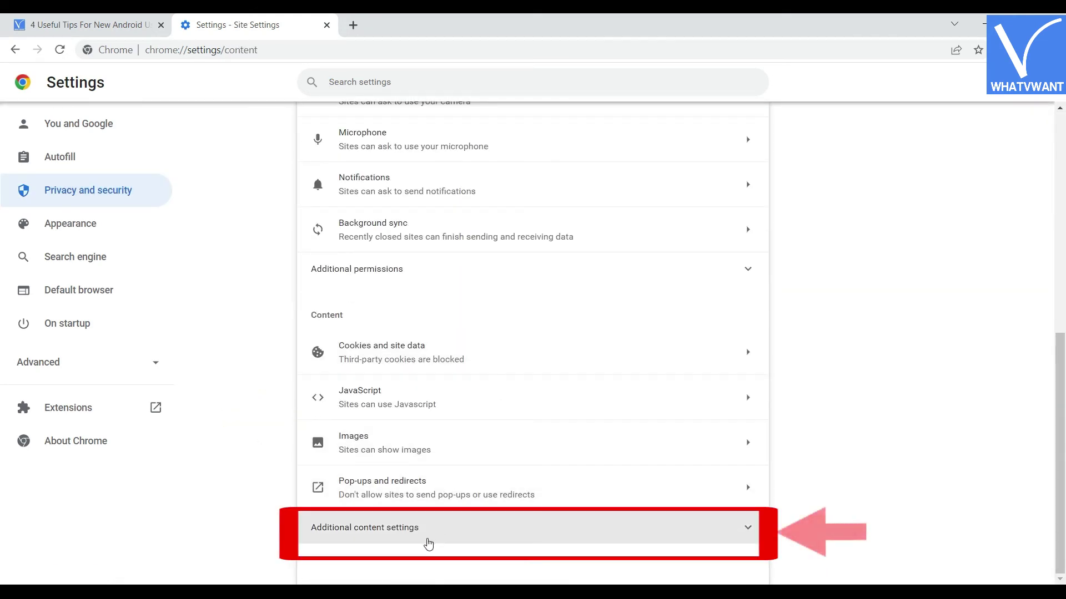
{"action": "left_click", "coordinate": [428, 543]}
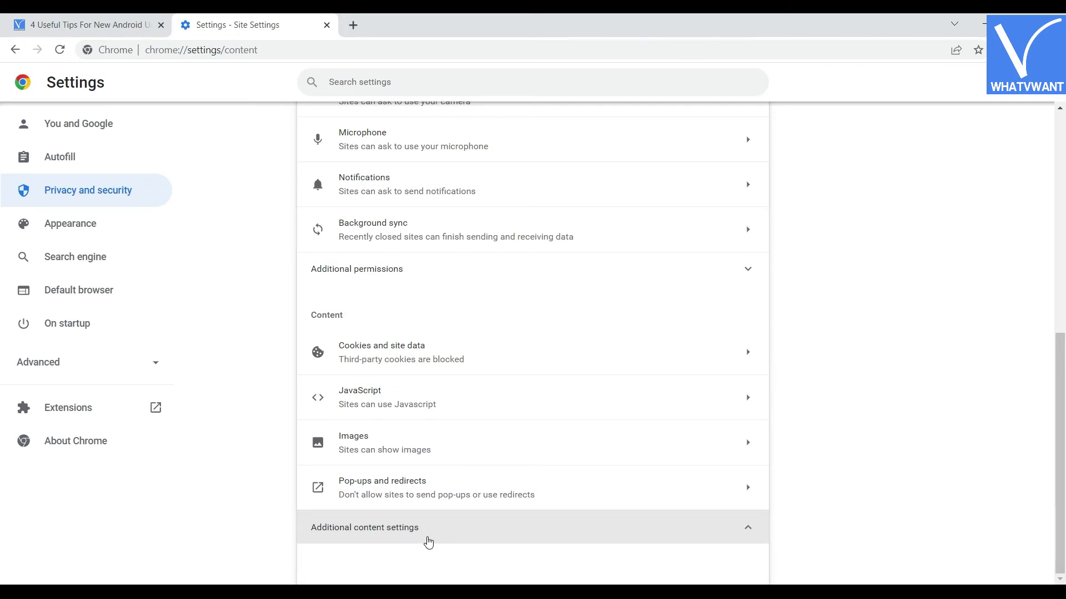
{"action": "scroll", "coordinate": [533, 459], "scroll_direction": "down", "scroll_amount": 5}
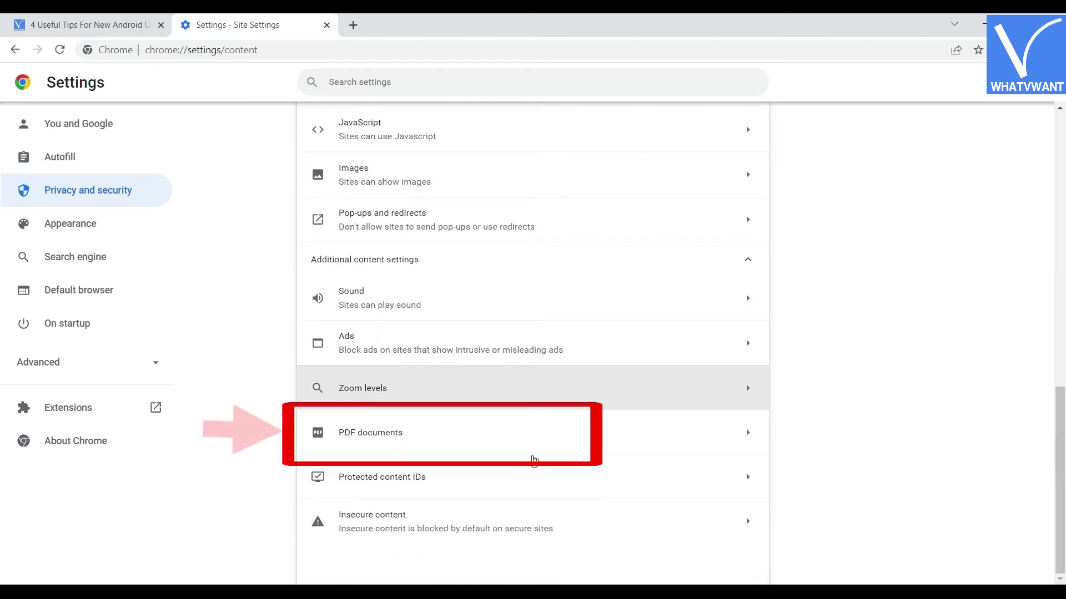
{"action": "left_click", "coordinate": [490, 445]}
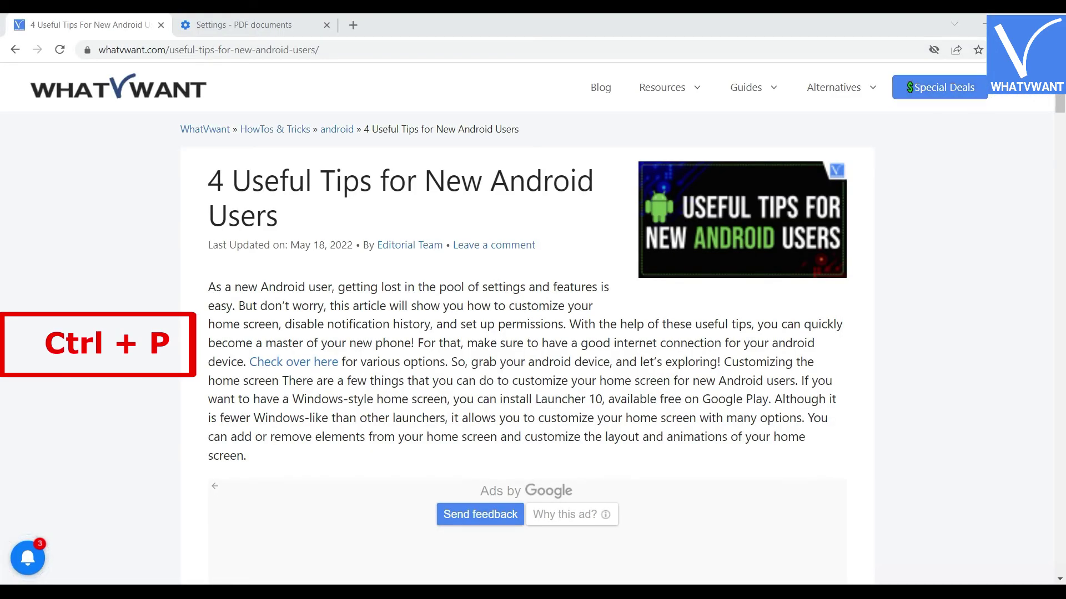
- Print the article again to the EPSON printer with More settings shown, and dismiss the not-ready notice
{"action": "left_click", "coordinate": [1052, 50]}
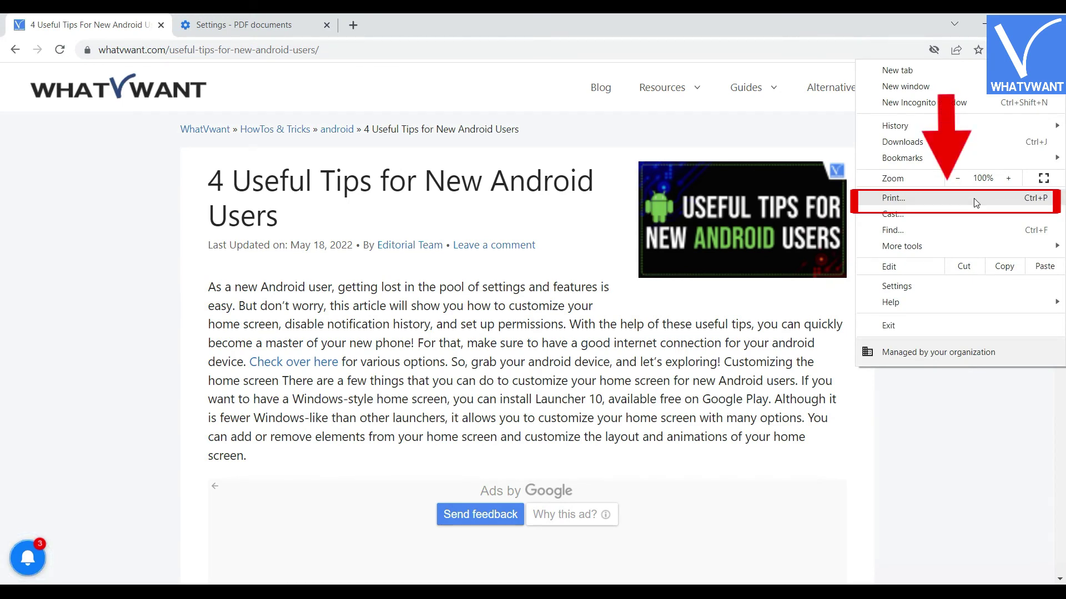
{"action": "left_click", "coordinate": [975, 203]}
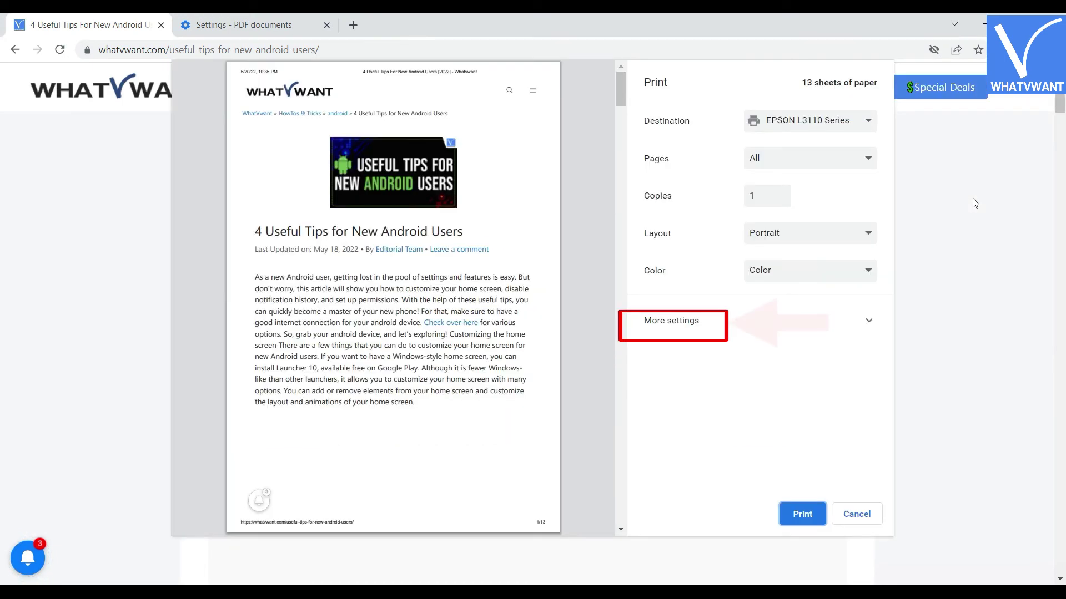
{"action": "left_click", "coordinate": [704, 336]}
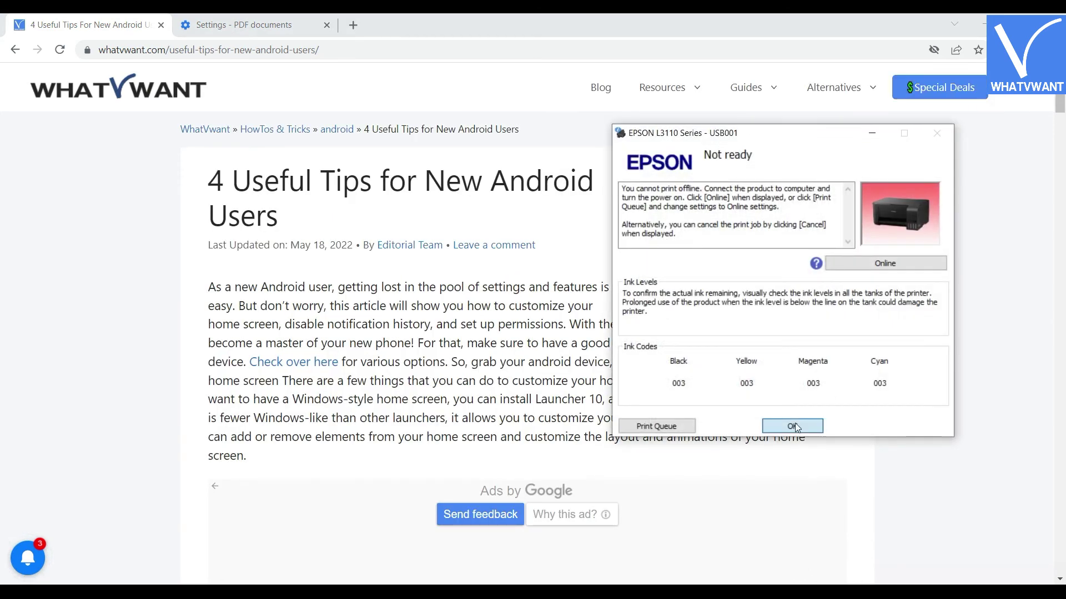
{"action": "left_click", "coordinate": [794, 426]}
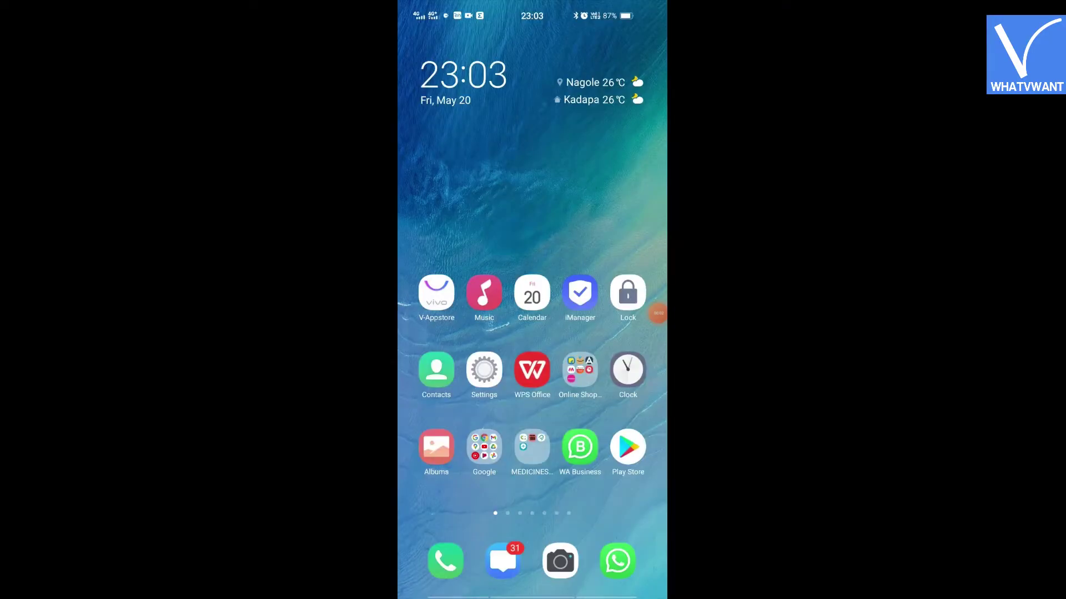
- Launch Chrome from the phone's Google folder and choose Share… from its three-dot menu
{"action": "left_click", "coordinate": [484, 447]}
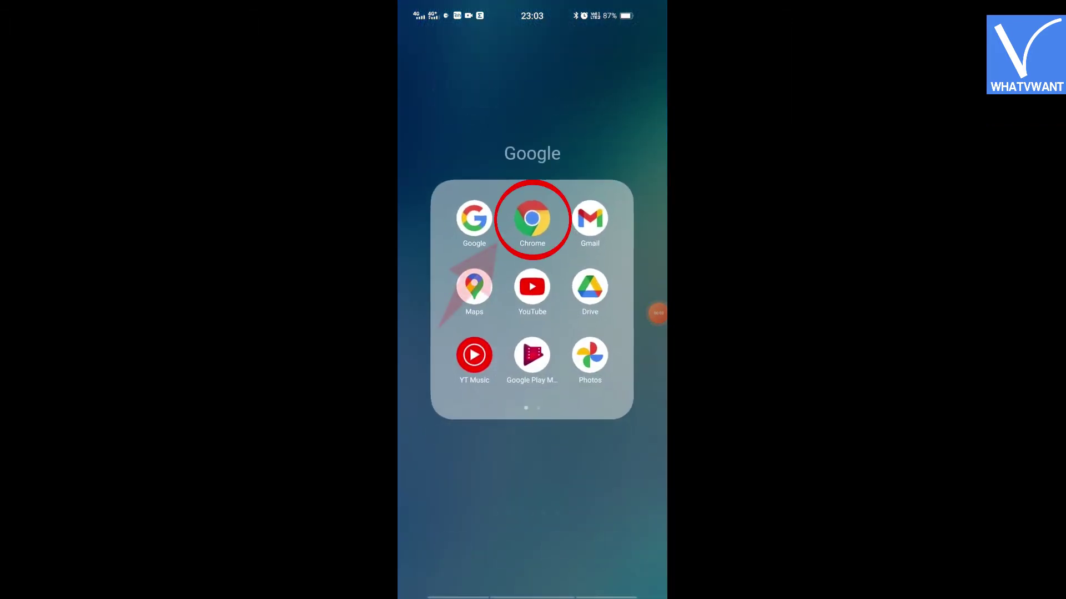
{"action": "left_click", "coordinate": [532, 219]}
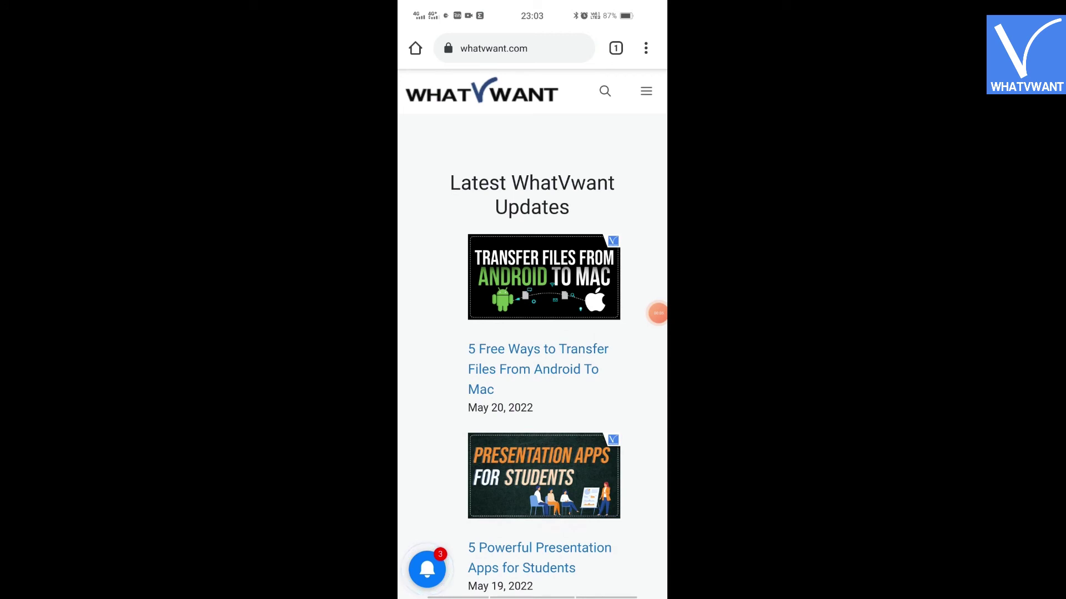
{"action": "left_click", "coordinate": [646, 48]}
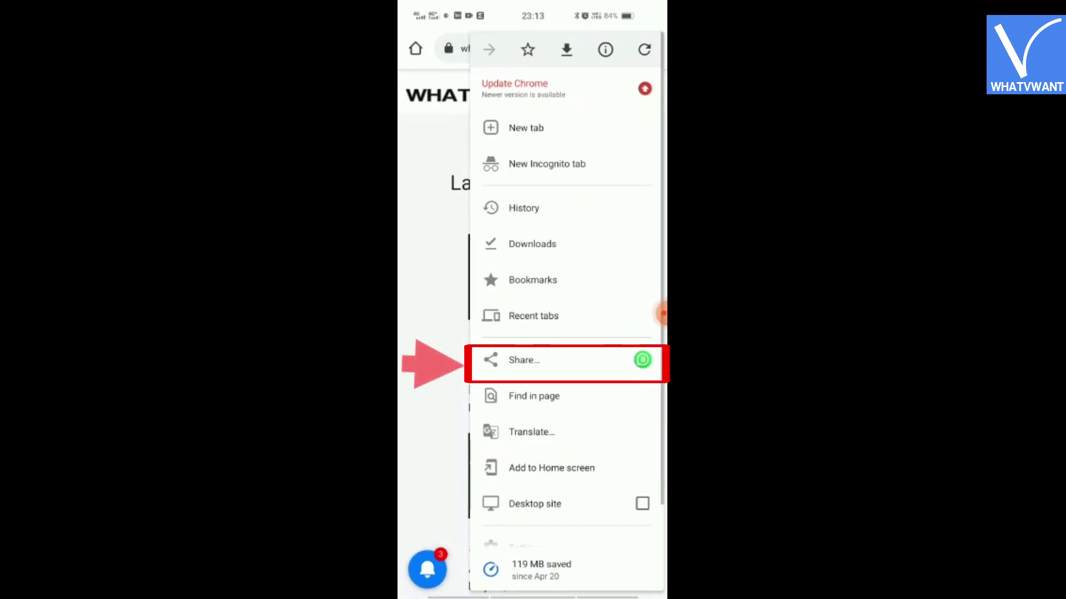
{"action": "left_click", "coordinate": [524, 360]}
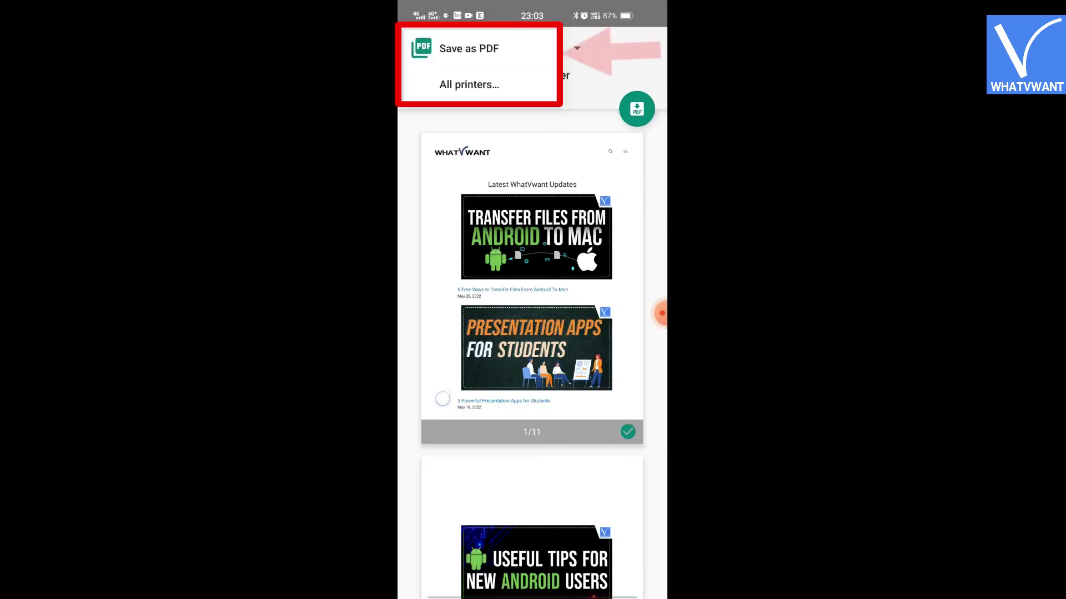
- Choose Save as PDF as the destination, keeping Color, the current orientation and Letter paper size
{"action": "left_click", "coordinate": [469, 48]}
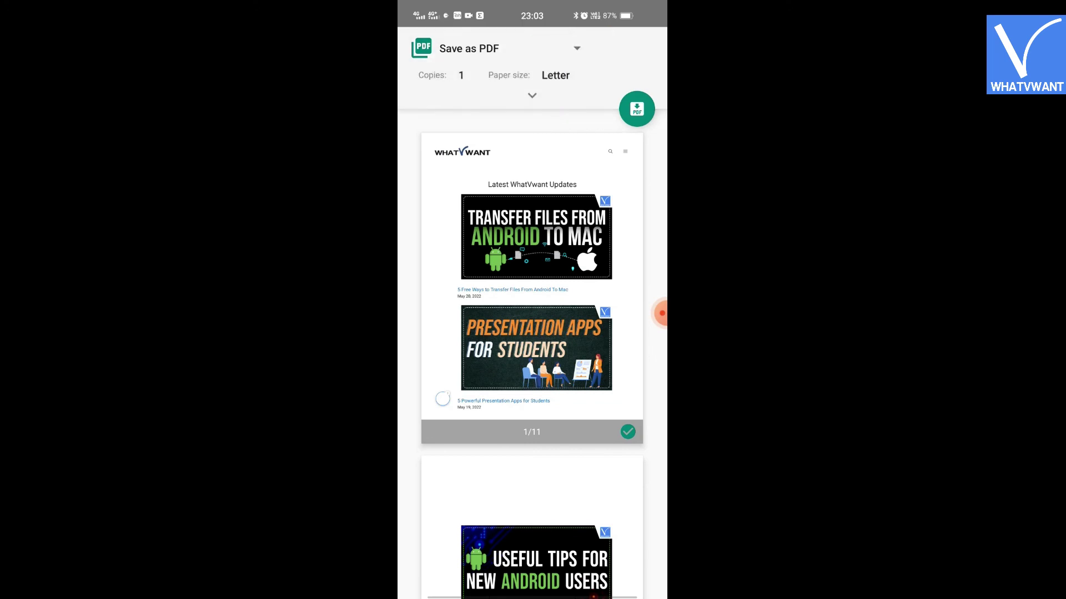
{"action": "left_click", "coordinate": [532, 95]}
{"action": "left_click", "coordinate": [461, 156]}
{"action": "left_click", "coordinate": [429, 191]}
{"action": "left_click", "coordinate": [569, 156]}
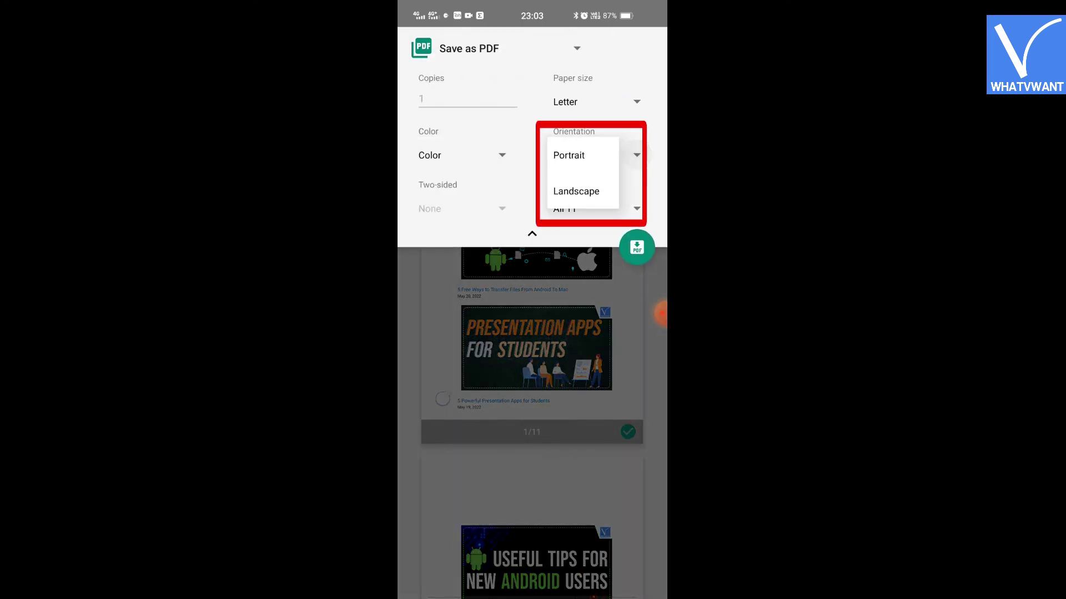
{"action": "left_click", "coordinate": [568, 156]}
{"action": "left_click", "coordinate": [565, 102]}
{"action": "left_click", "coordinate": [565, 102]}
{"action": "left_click", "coordinate": [532, 233]}
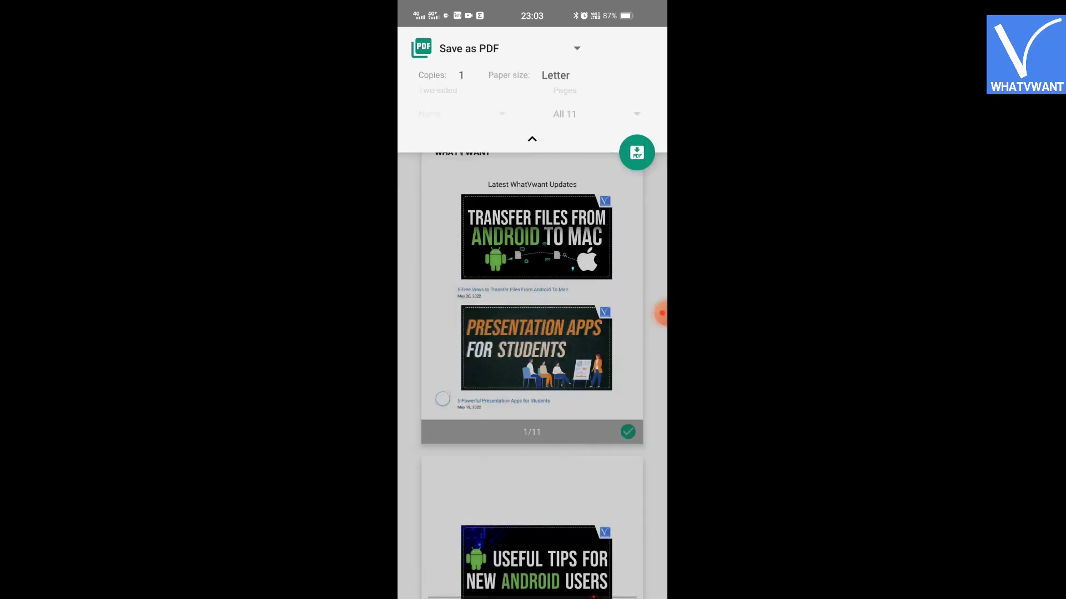